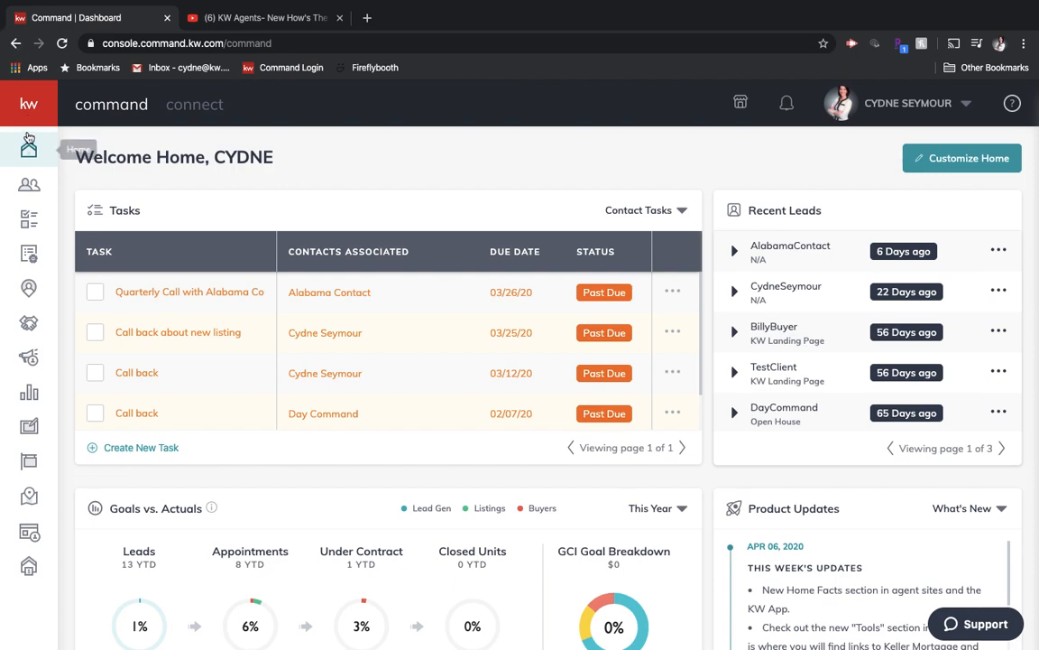
- Create a new landing page in the Consumer section as a standalone page
click(25, 106)
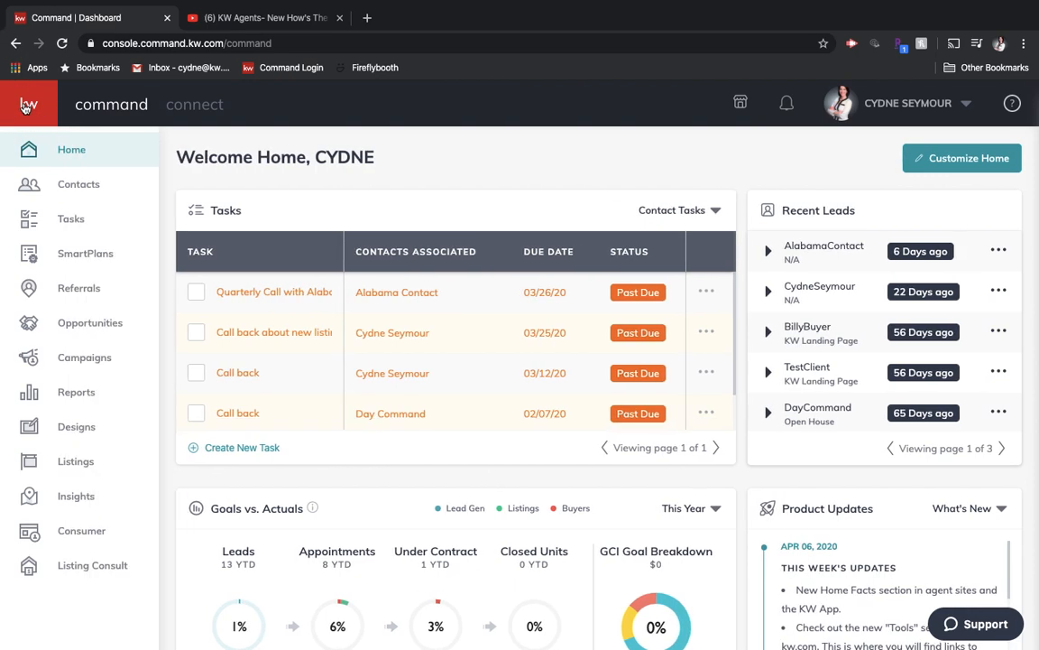
click(69, 539)
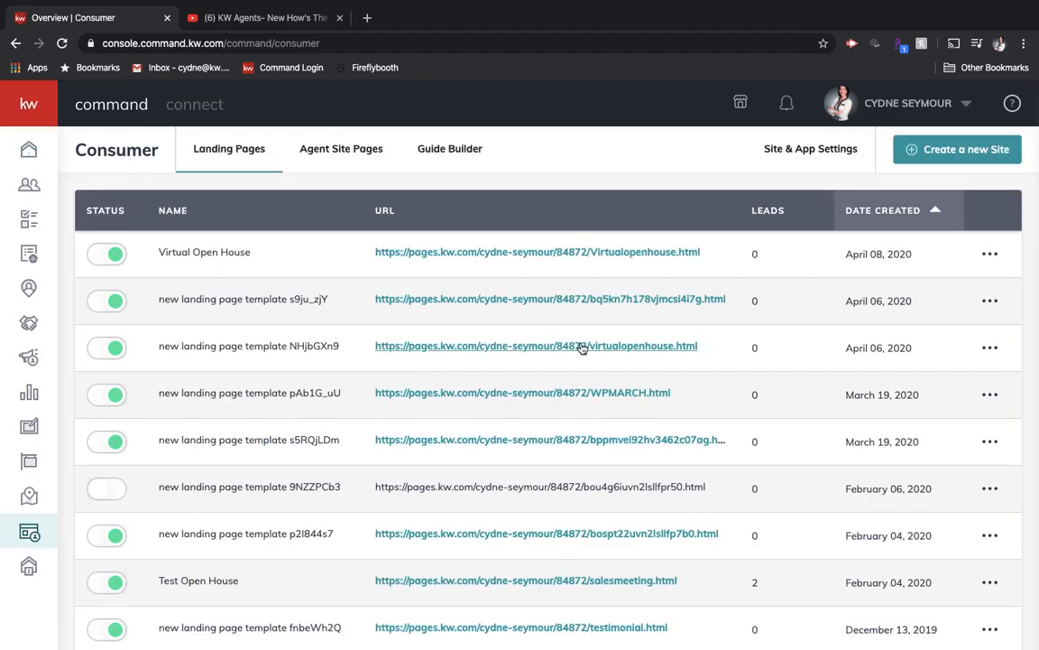
click(977, 157)
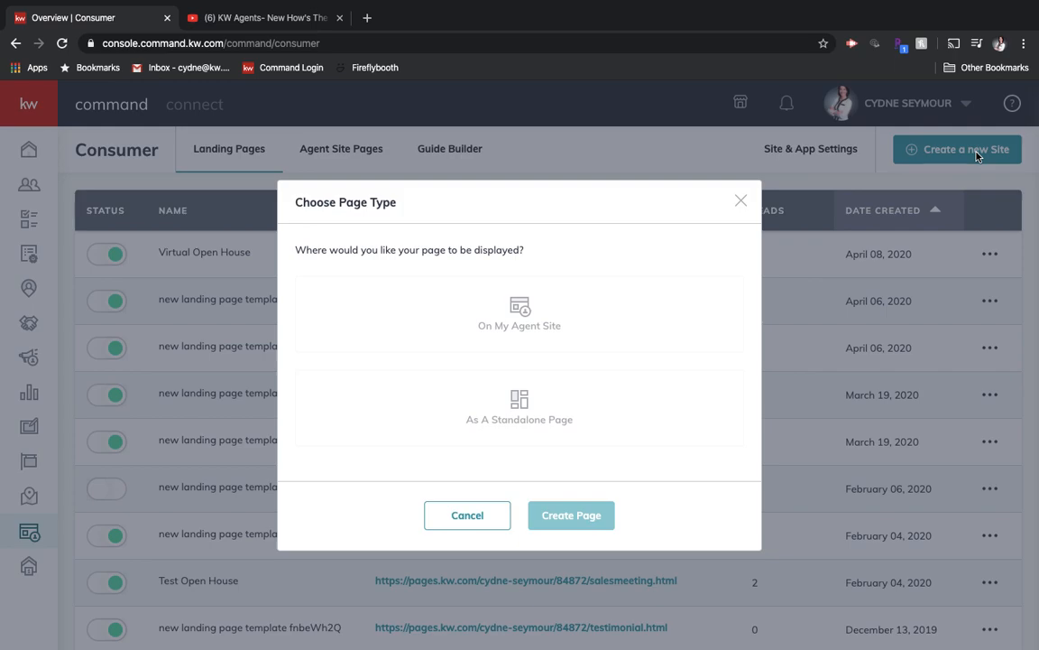
click(523, 418)
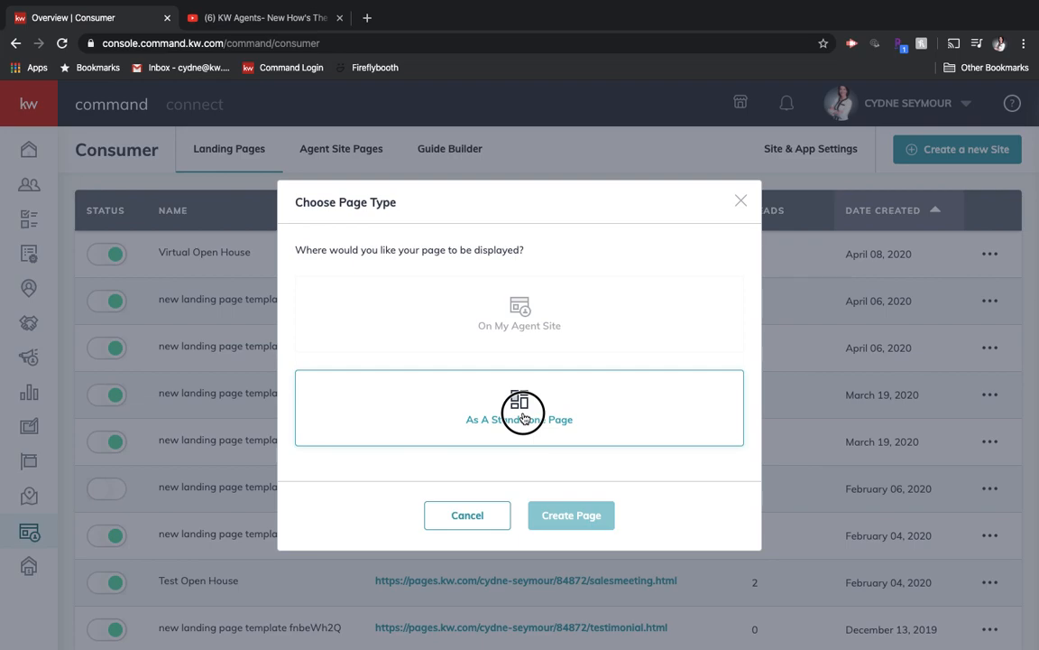
click(559, 516)
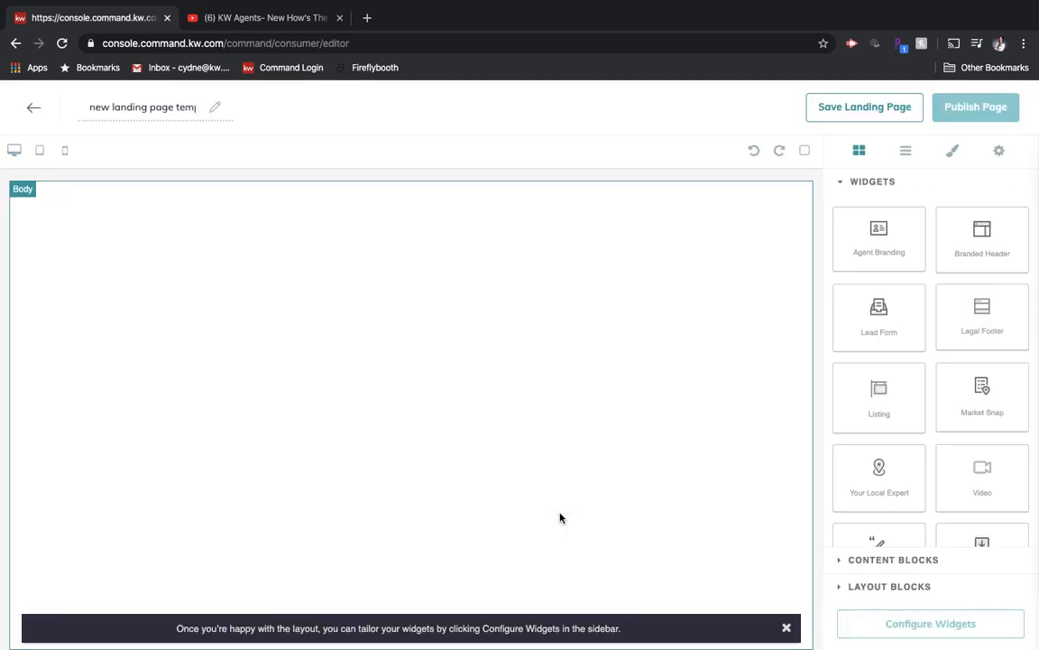
- Rename the landing page to the property's street address followed by "Open House"
click(191, 108)
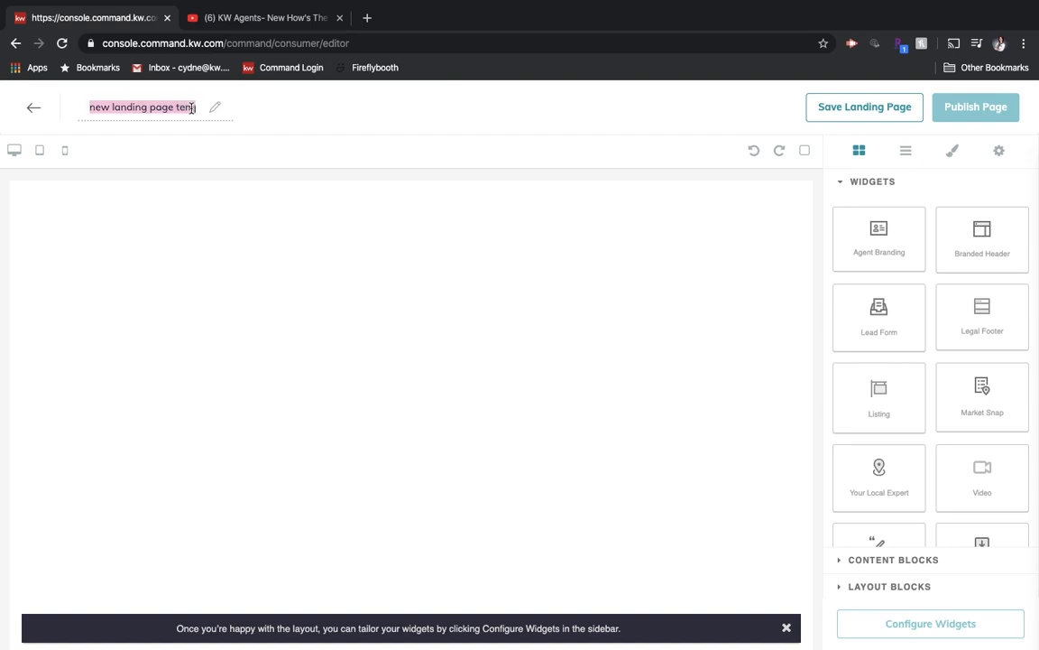
text(!234)
key(BackSpace)
key(BackSpace)
key(BackSpace)
key(BackSpace)
text(1234)
text( Main St)
text( Open House)
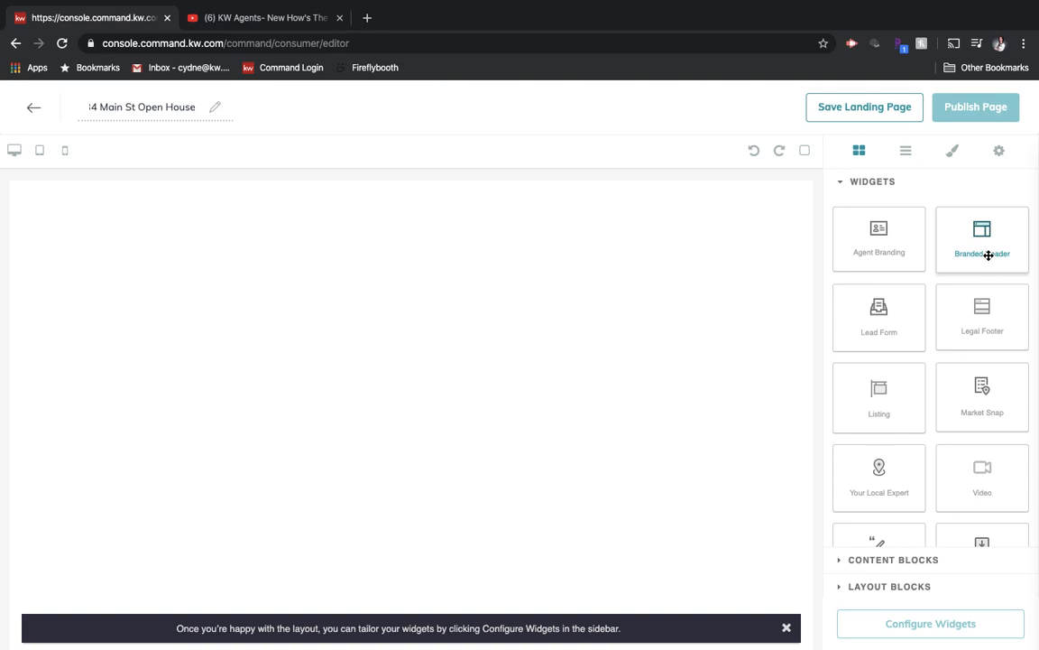
- Add a Branded Header widget to the empty page body and a Video widget beneath it
drag(989, 256, 687, 259)
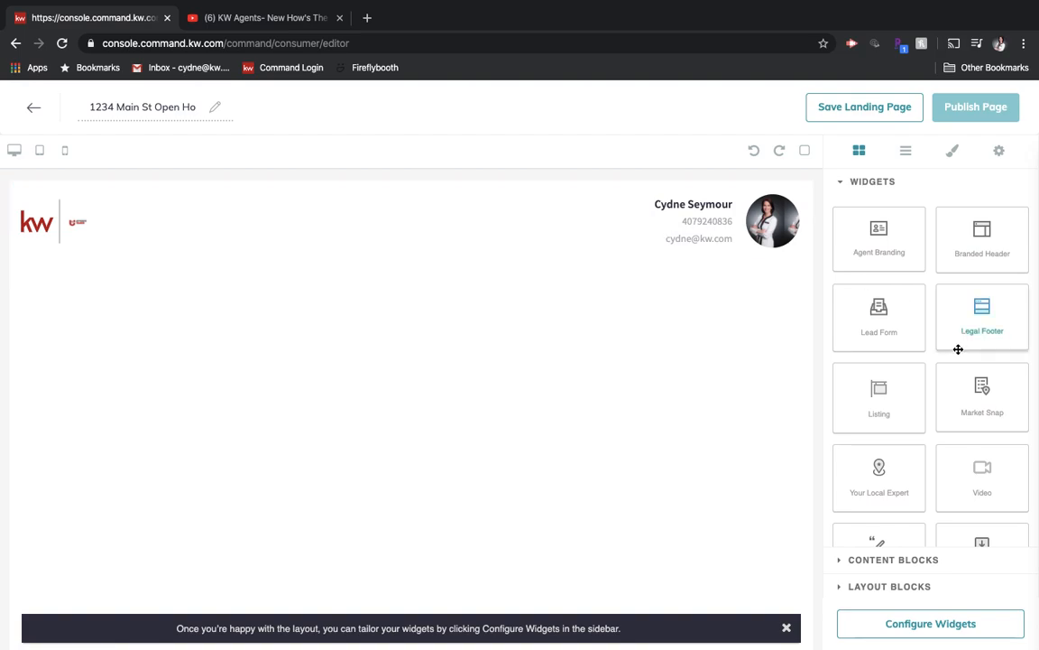
scroll(913, 409, down, 1)
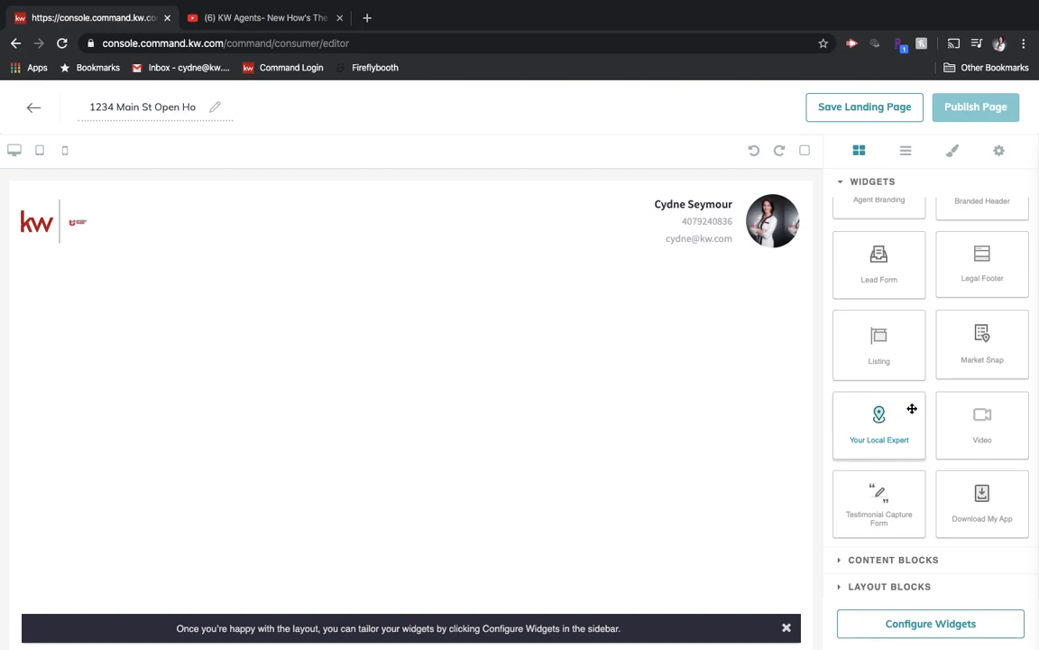
drag(977, 423, 472, 403)
scroll(473, 402, down, 1)
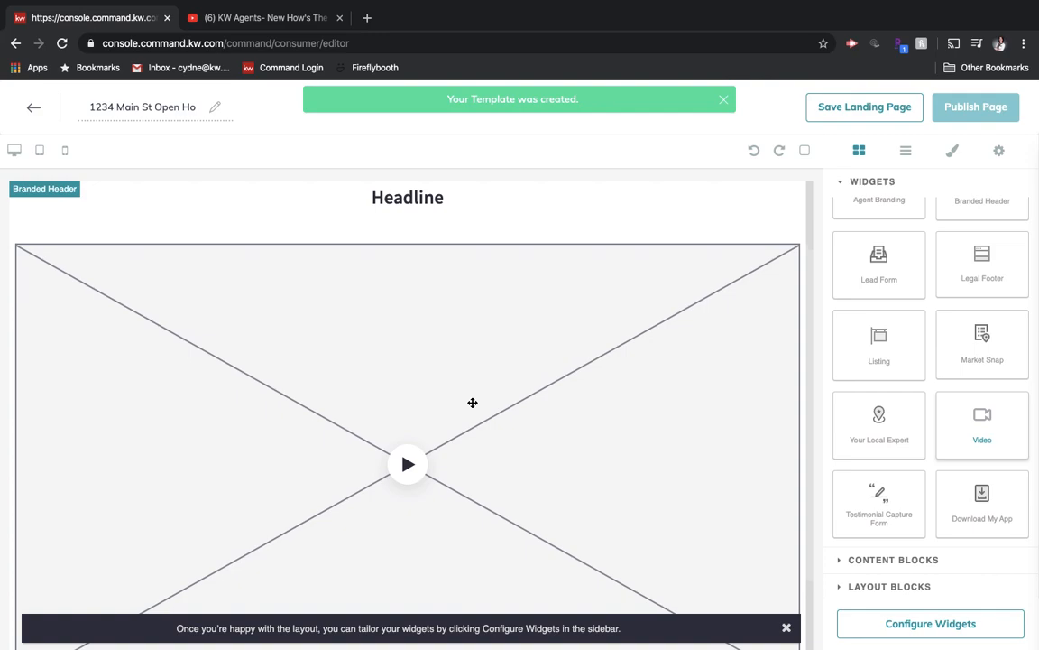
scroll(343, 473, down, 1)
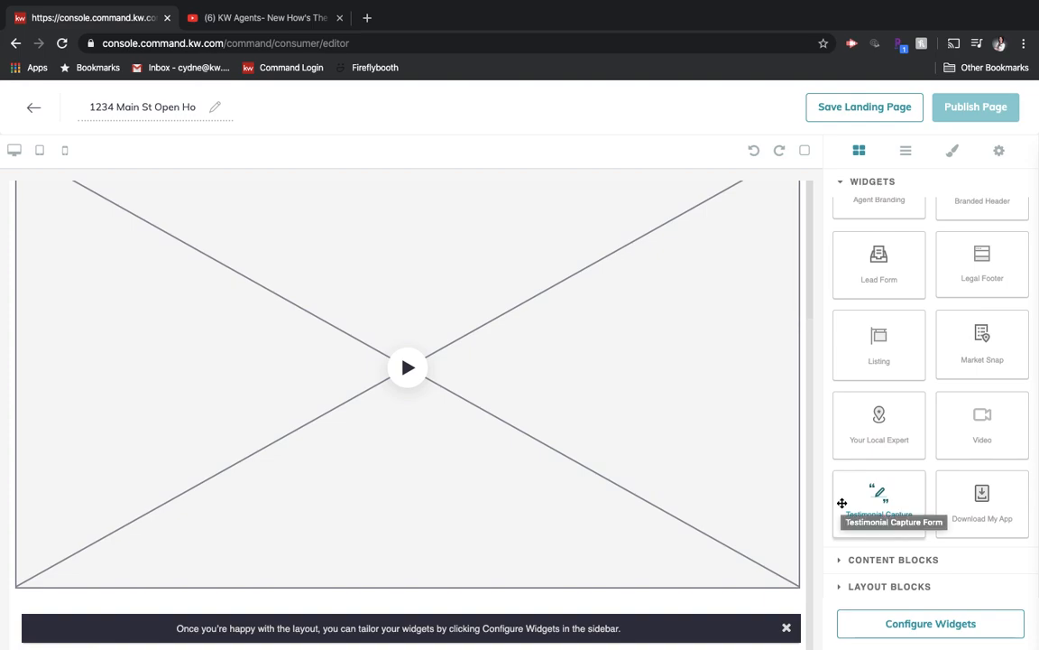
- Add a Listing widget directly below the video widget's description
scroll(875, 345, up, 1)
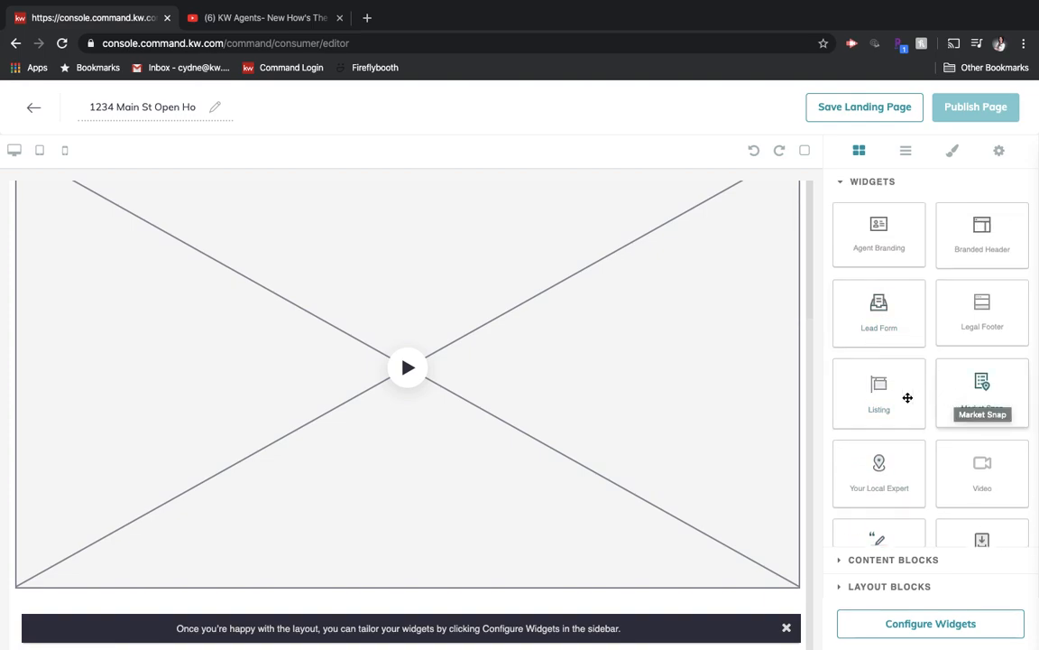
drag(874, 392, 477, 570)
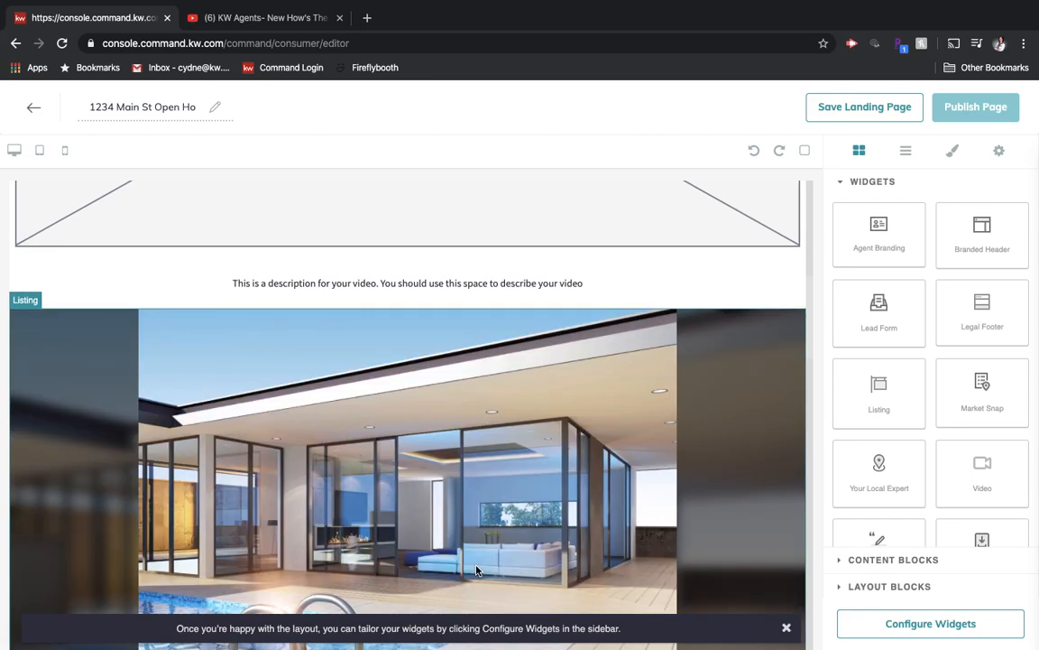
scroll(477, 570, down, 3)
scroll(476, 570, down, 10)
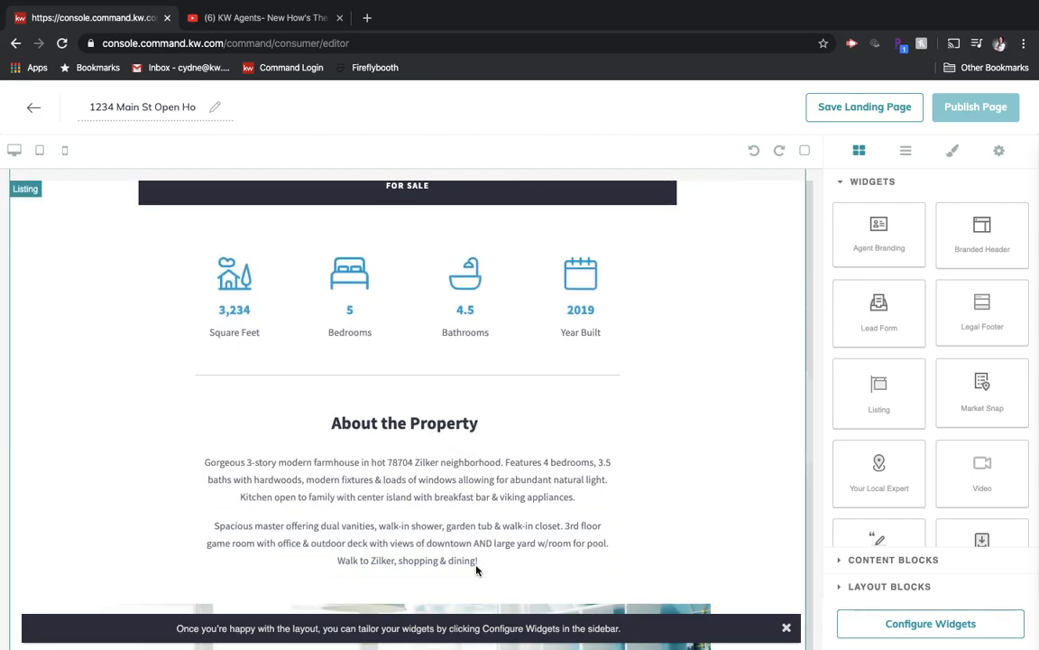
scroll(477, 569, down, 5)
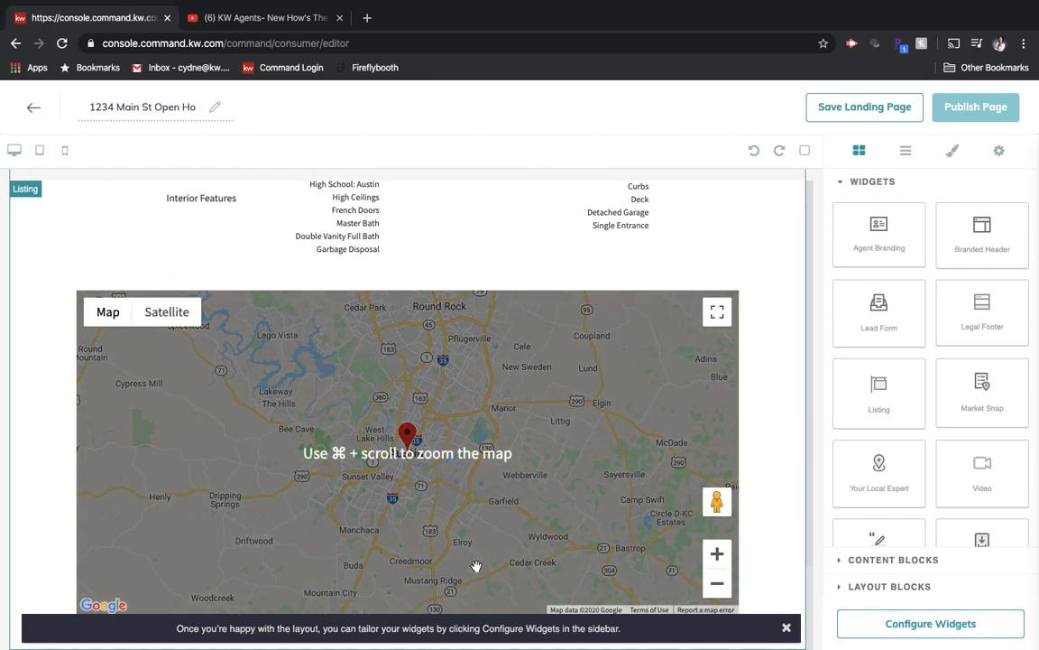
- Add a Lead Form widget beneath the listing's map and dismiss the layout hint
drag(888, 328, 514, 635)
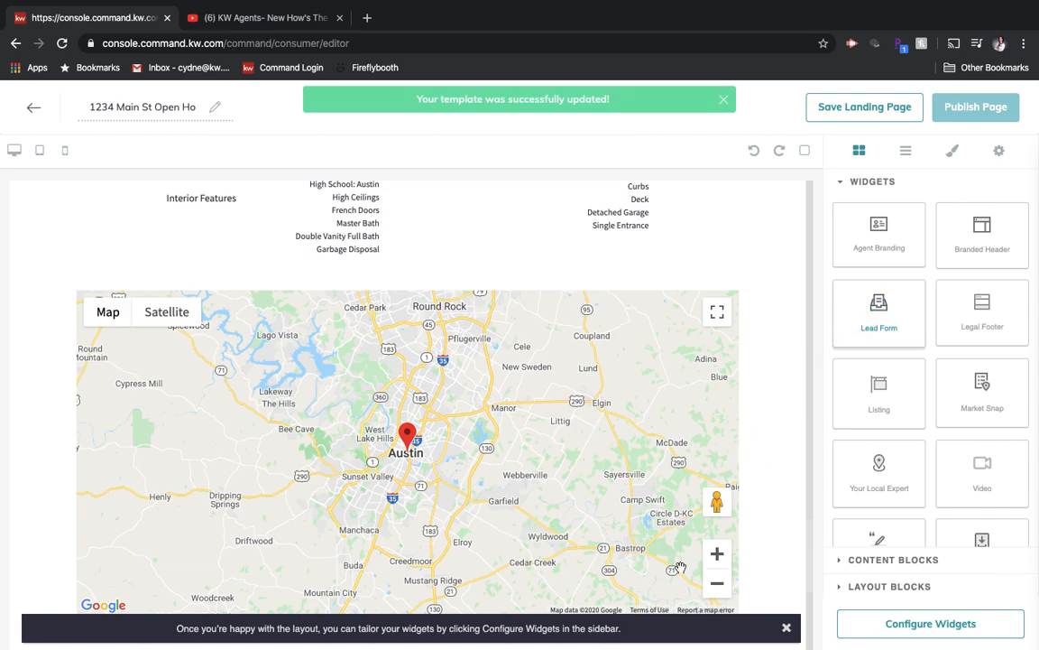
scroll(680, 569, down, 4)
click(786, 627)
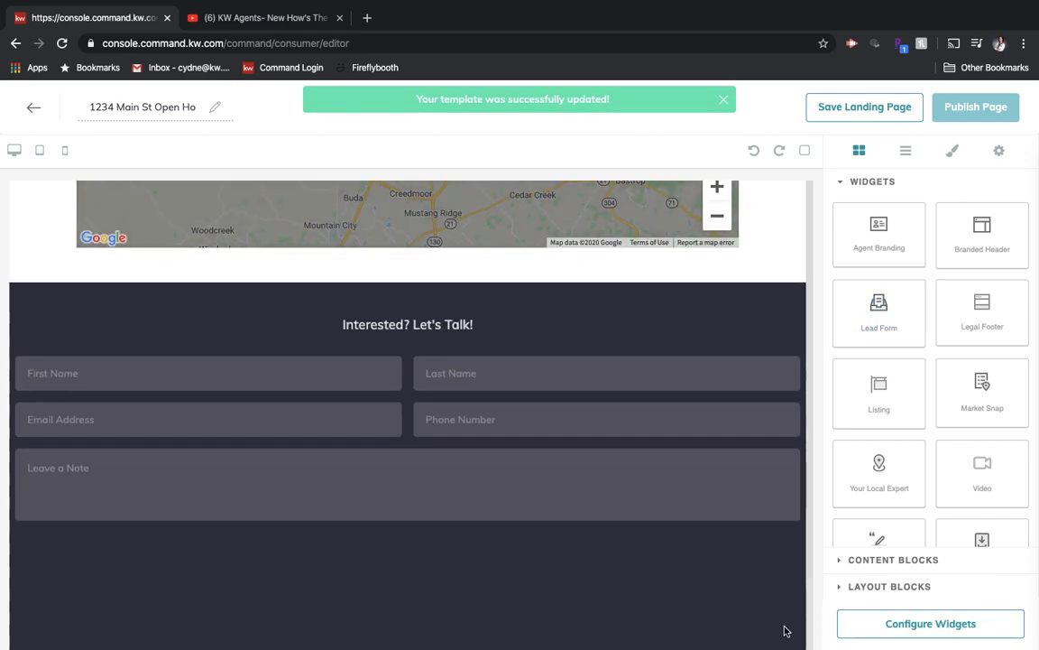
- Review the assembled page layout from the lead form back up to the video placeholder
scroll(610, 511, up, 2)
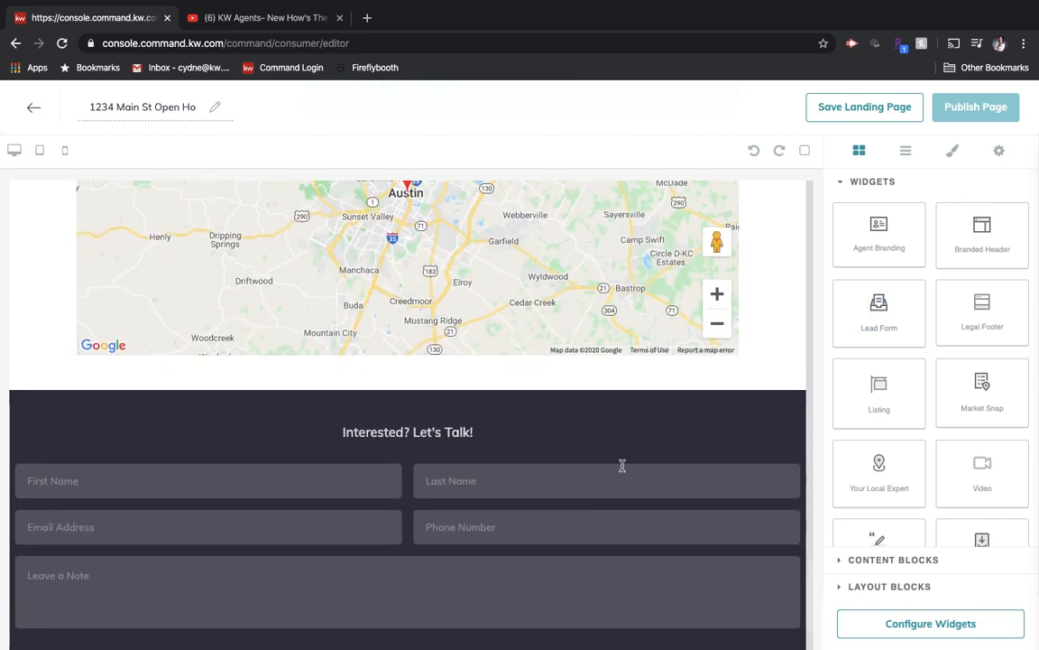
scroll(510, 464, up, 1)
scroll(511, 464, up, 15)
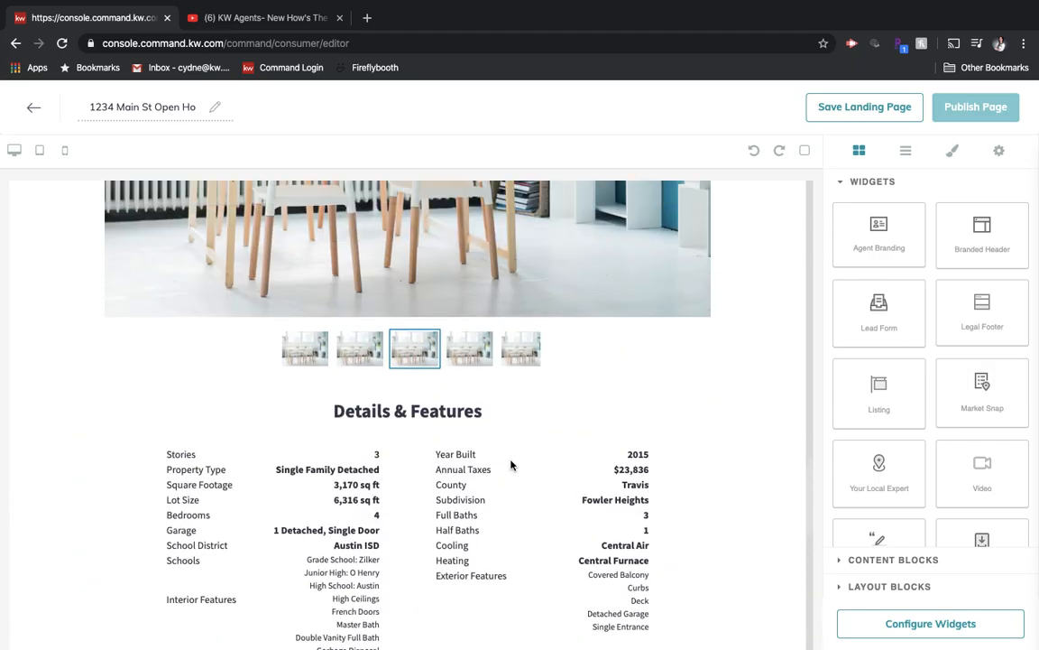
scroll(511, 463, up, 10)
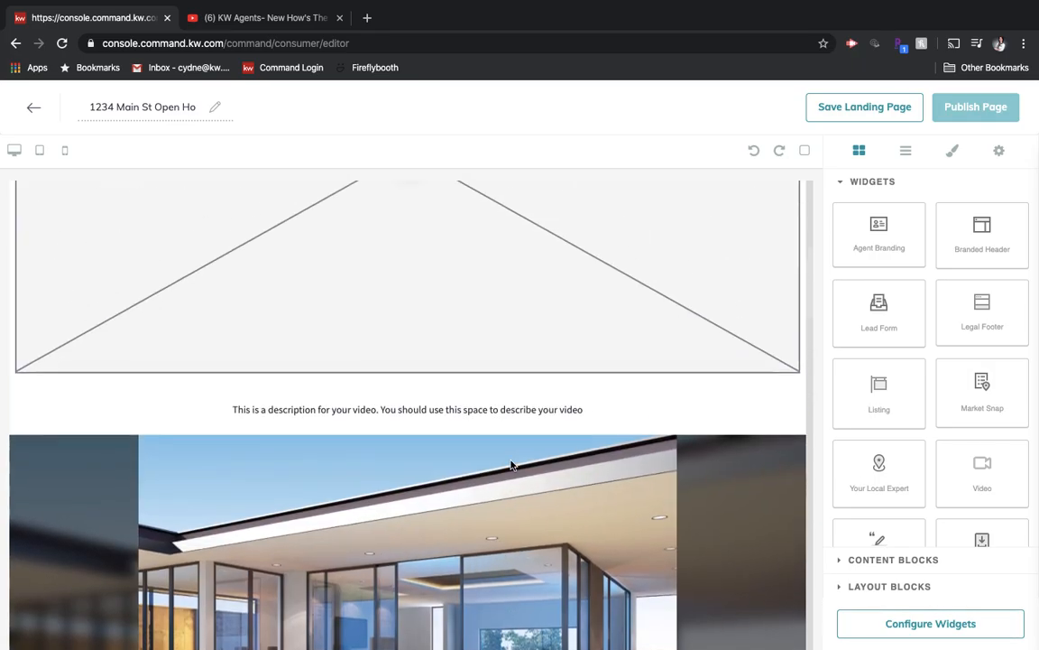
scroll(511, 464, up, 2)
scroll(511, 464, down, 9)
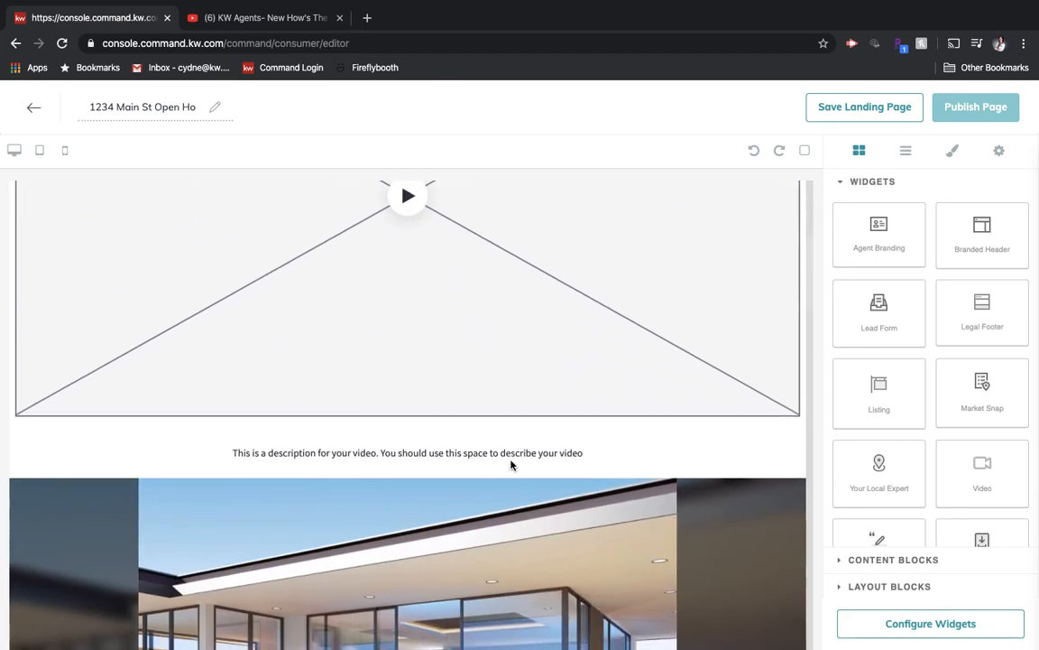
- Configure the Branded Header widget with the header text "Virtual Open House" and apply it
click(885, 633)
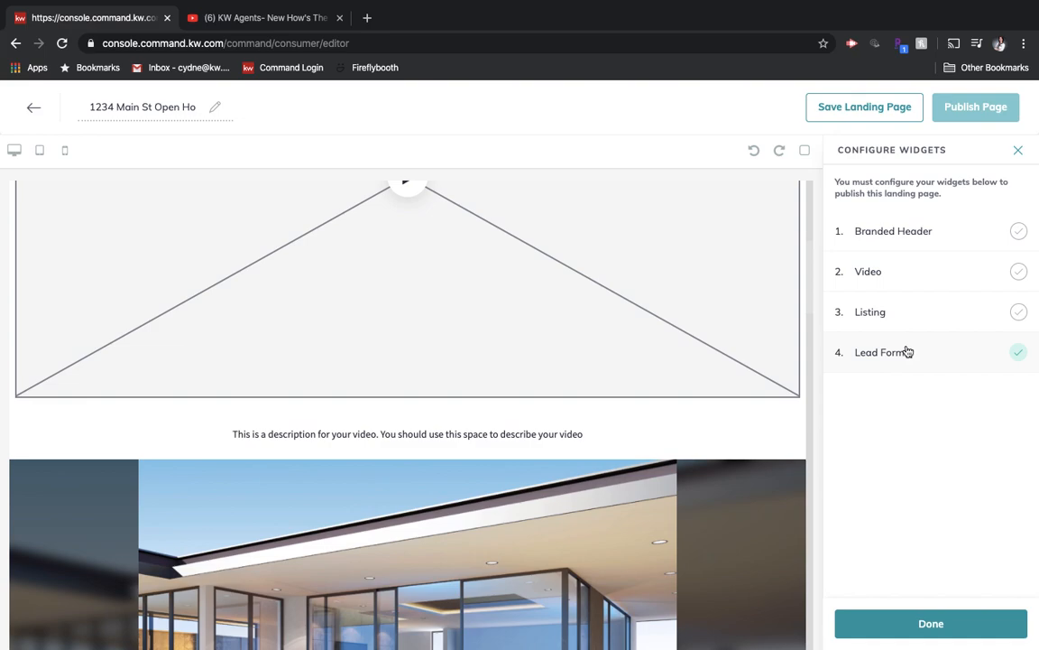
click(884, 234)
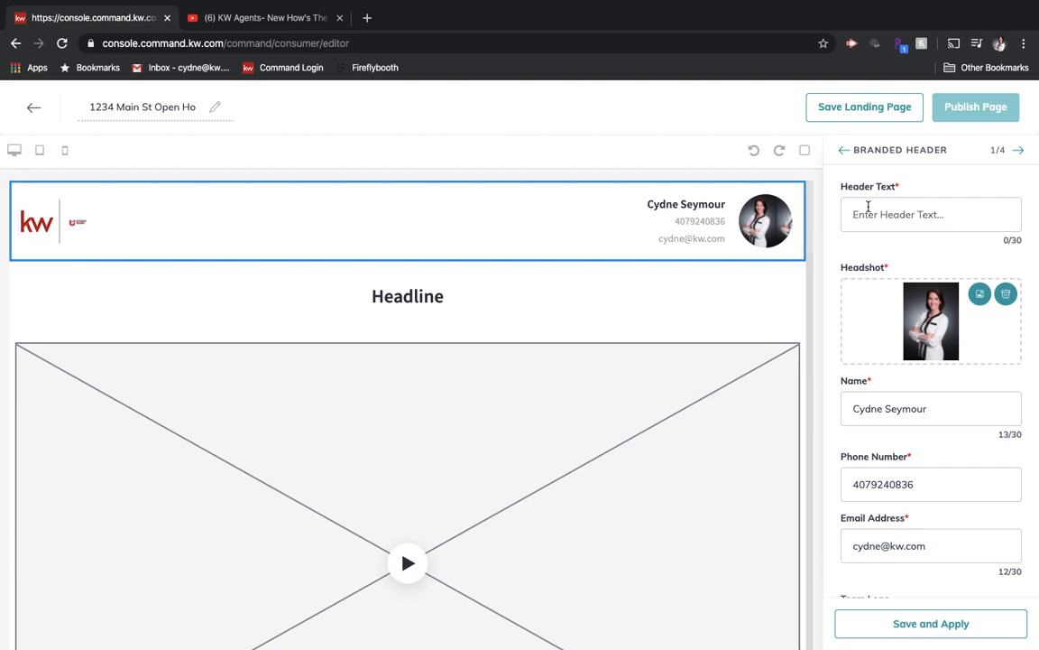
click(917, 206)
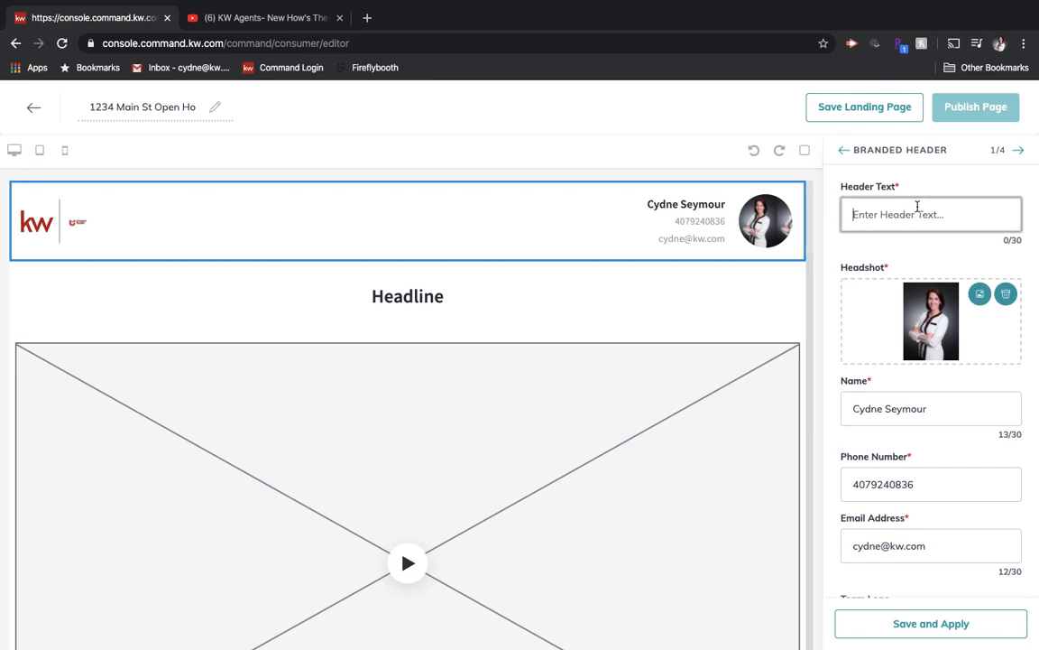
text(Virtual Open House)
scroll(901, 327, down, 1)
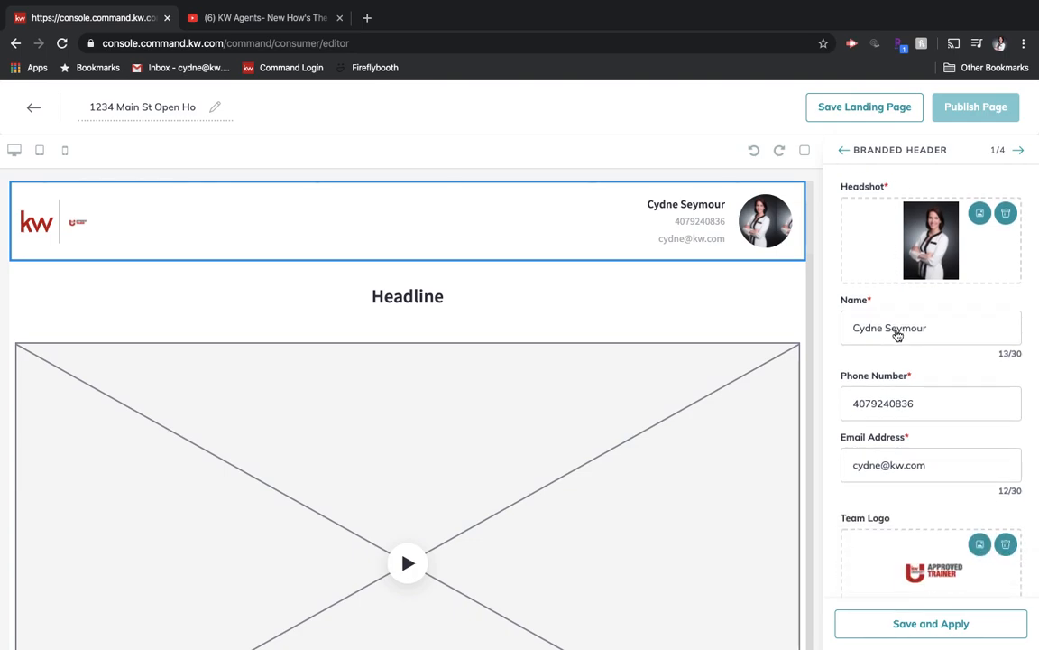
scroll(875, 407, down, 1)
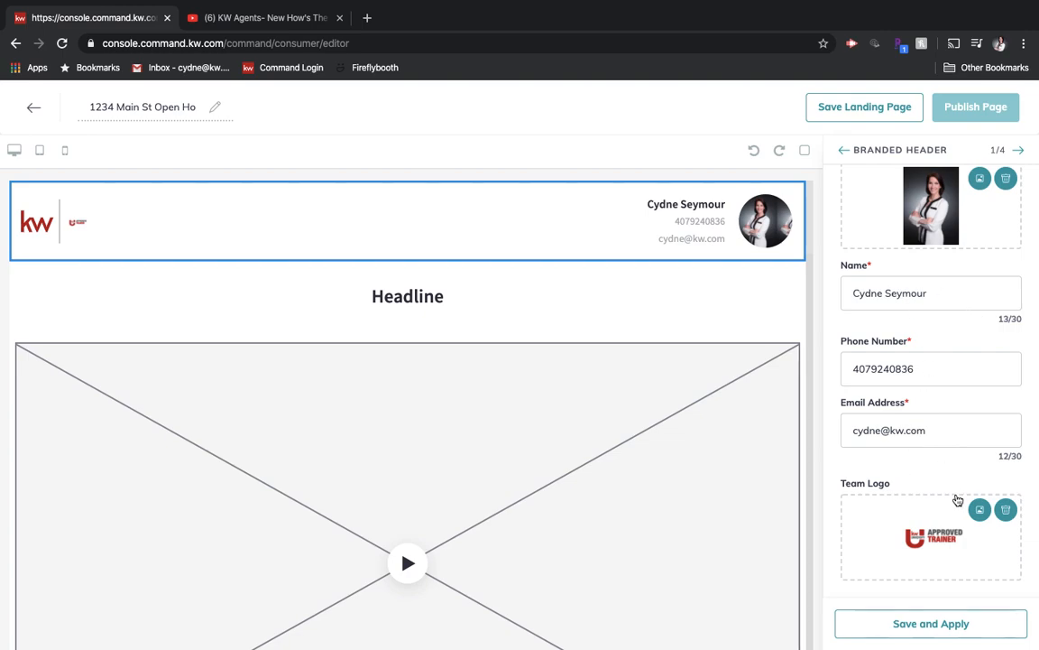
click(913, 630)
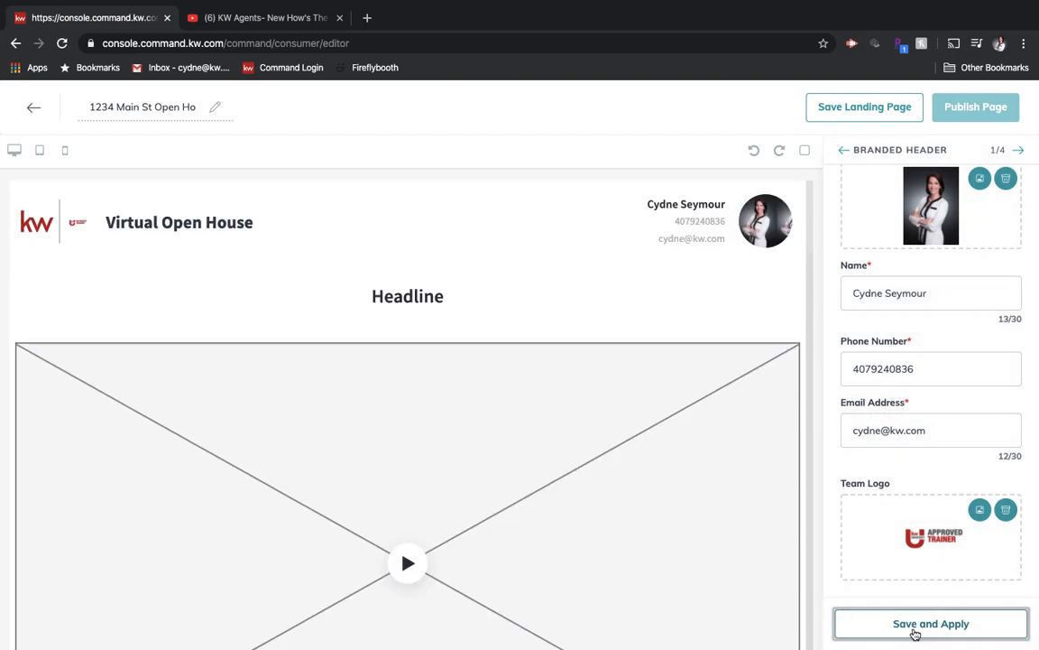
- Set the Video widget's headline to "Check Out This Beautiful Home"
click(1023, 152)
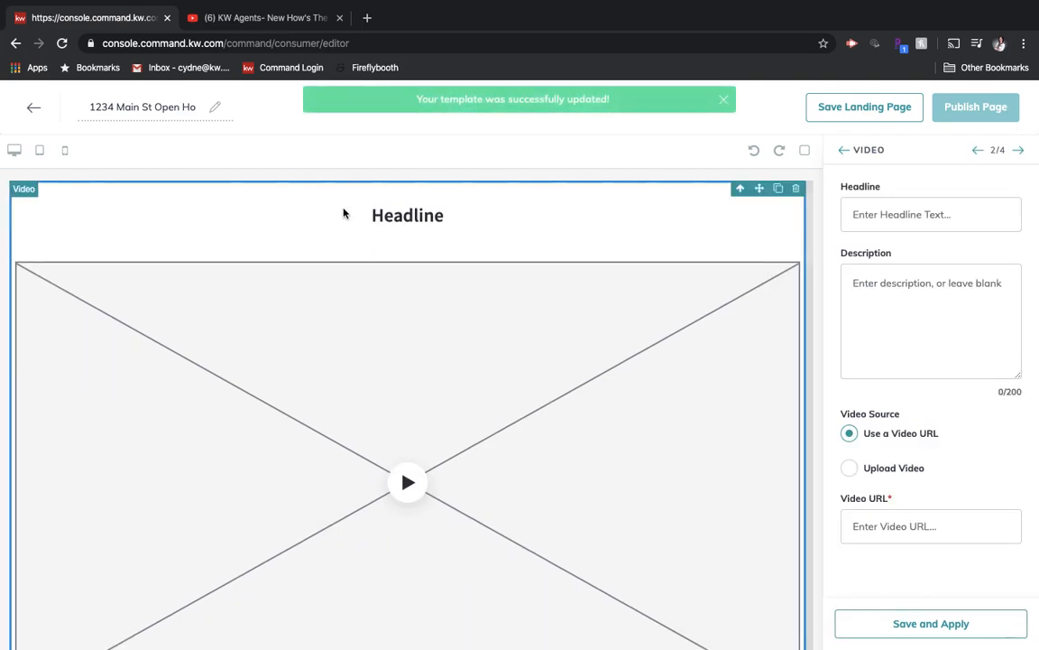
click(949, 214)
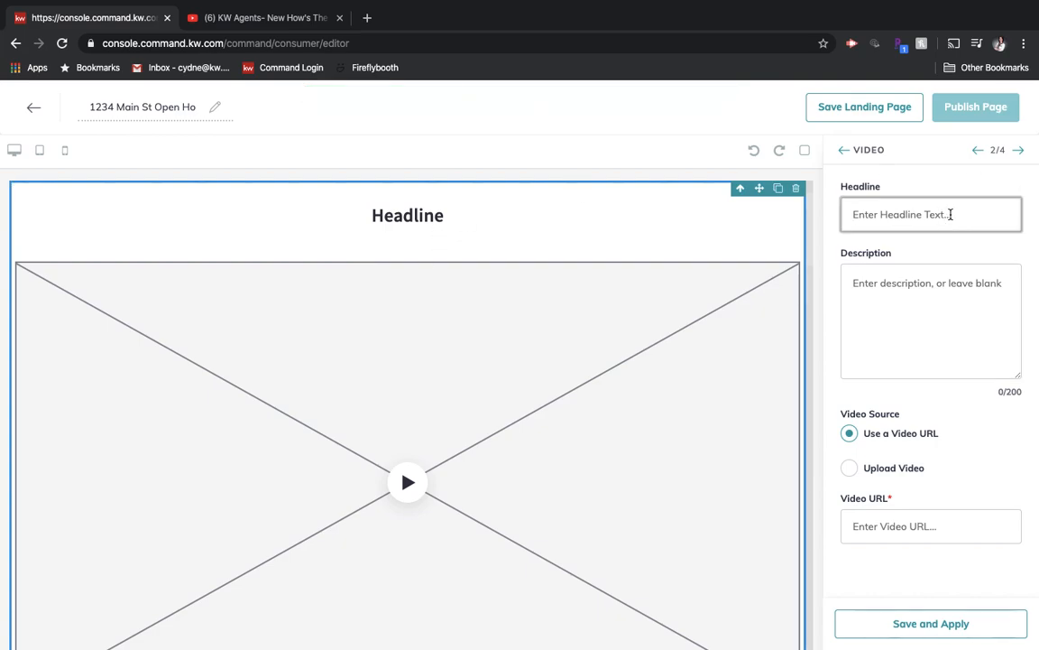
text(Check Out This Beautiful Home)
click(922, 296)
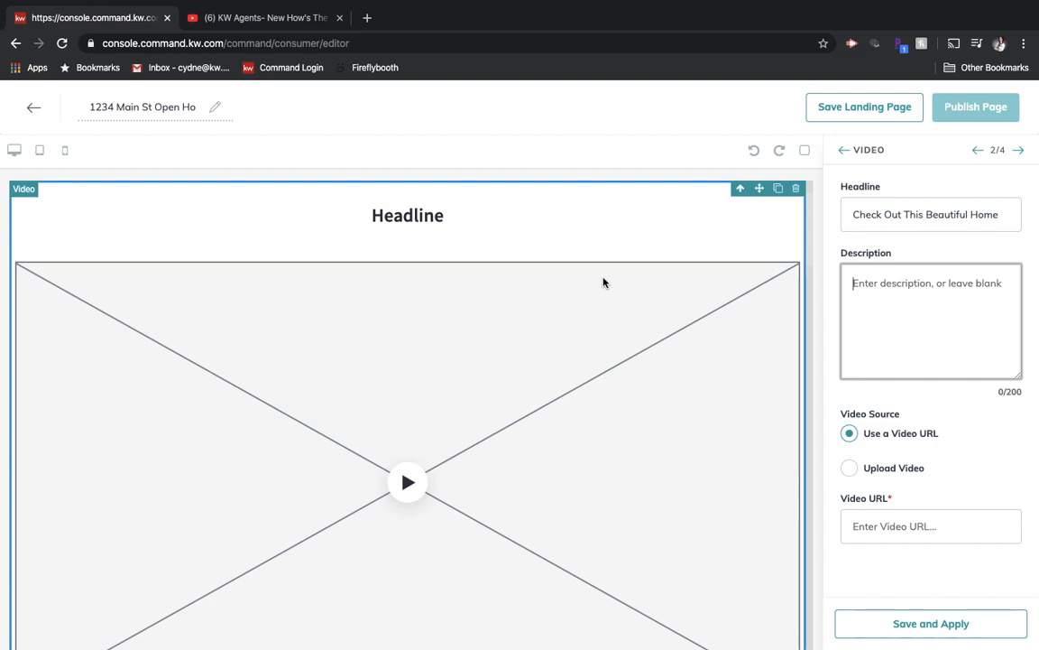
- Copy the share link of the open YouTube video and paste it as the Video widget's video URL
click(273, 19)
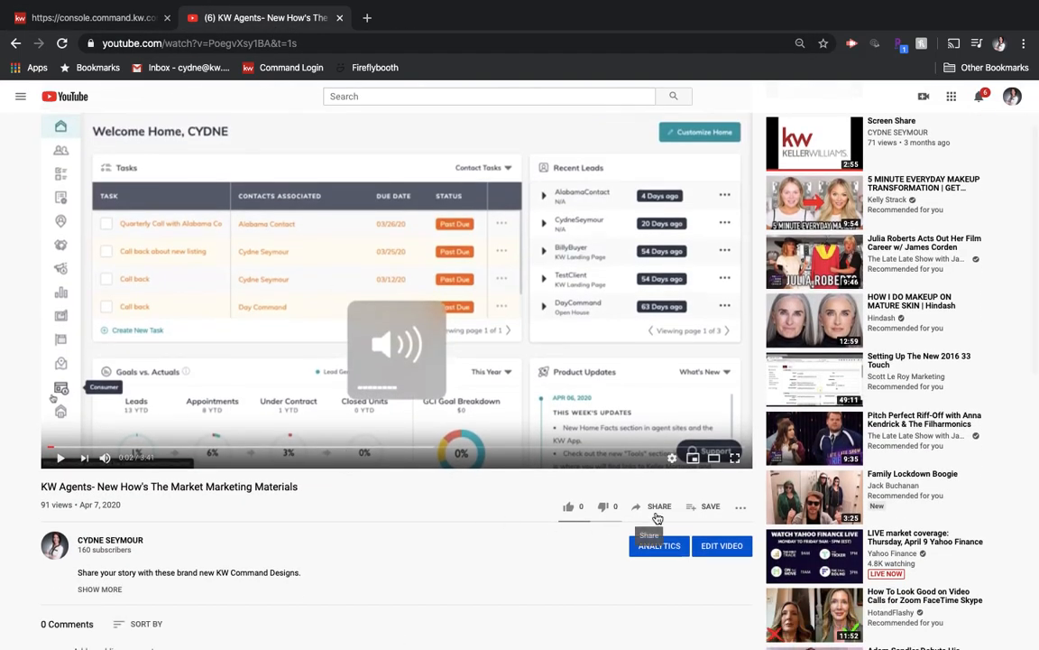
click(658, 508)
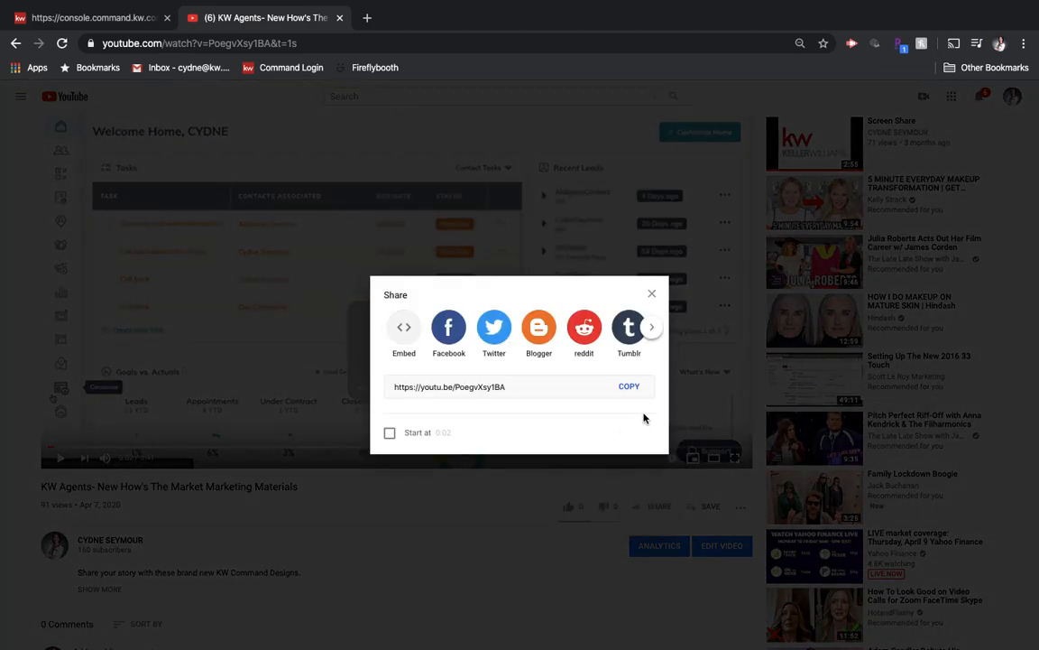
click(628, 388)
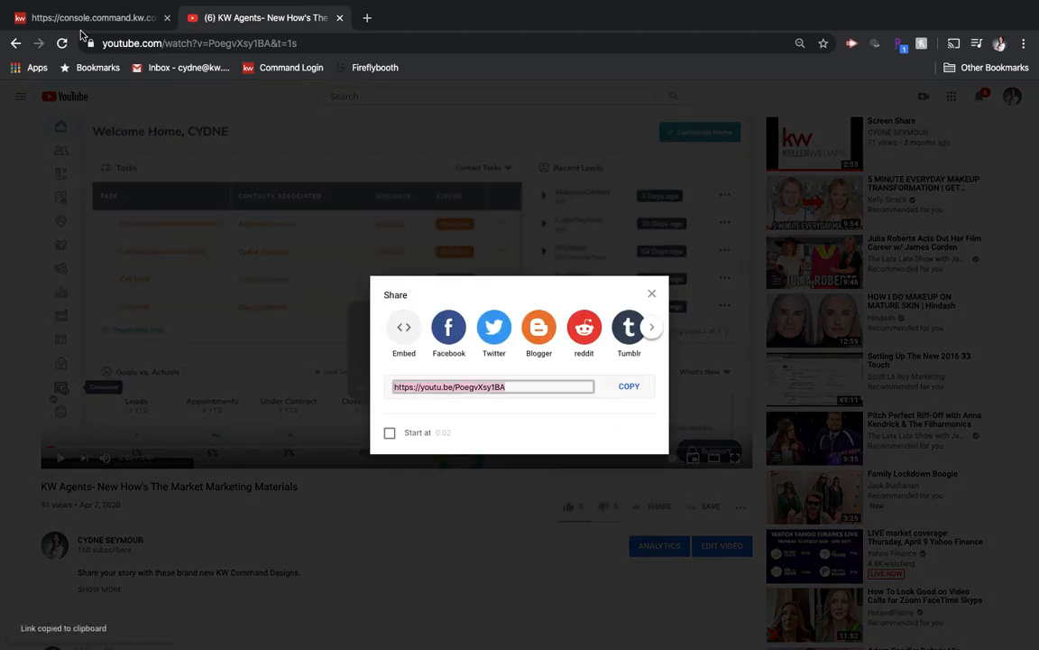
click(76, 20)
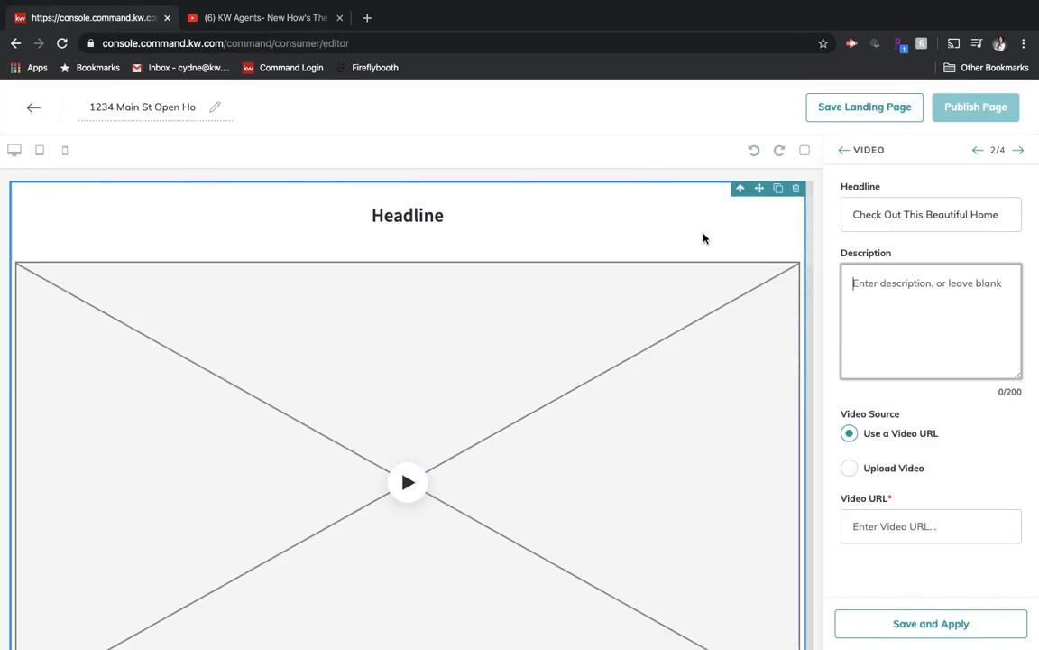
click(928, 525)
key(ctrl+v)
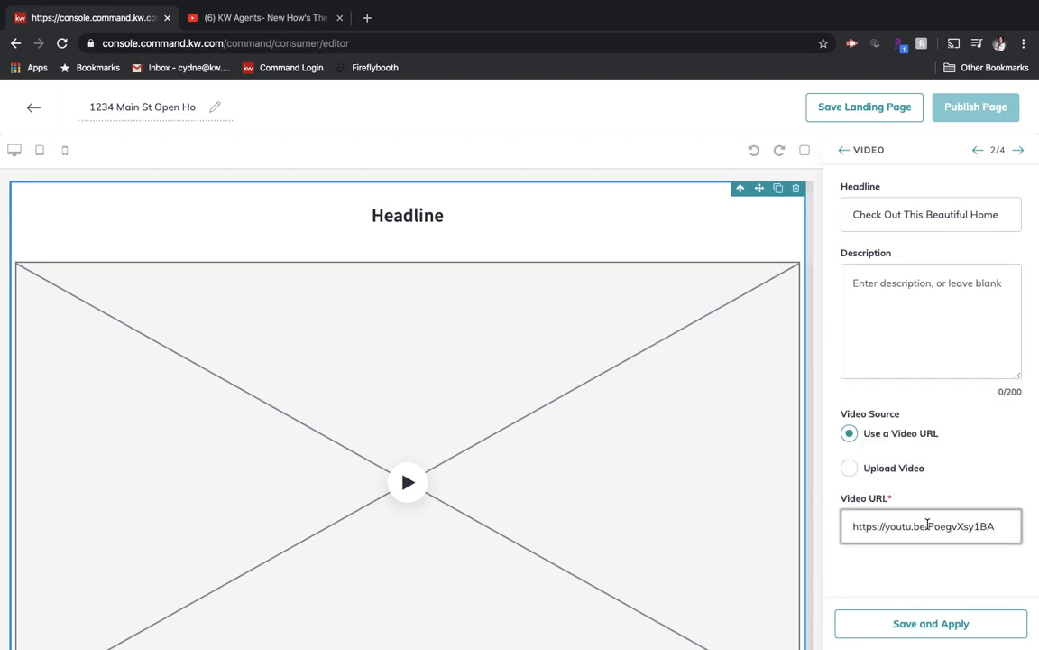
- Apply the Video widget's settings and search the Listing widget's available listings by property address for "beverly hills, ca"
click(949, 623)
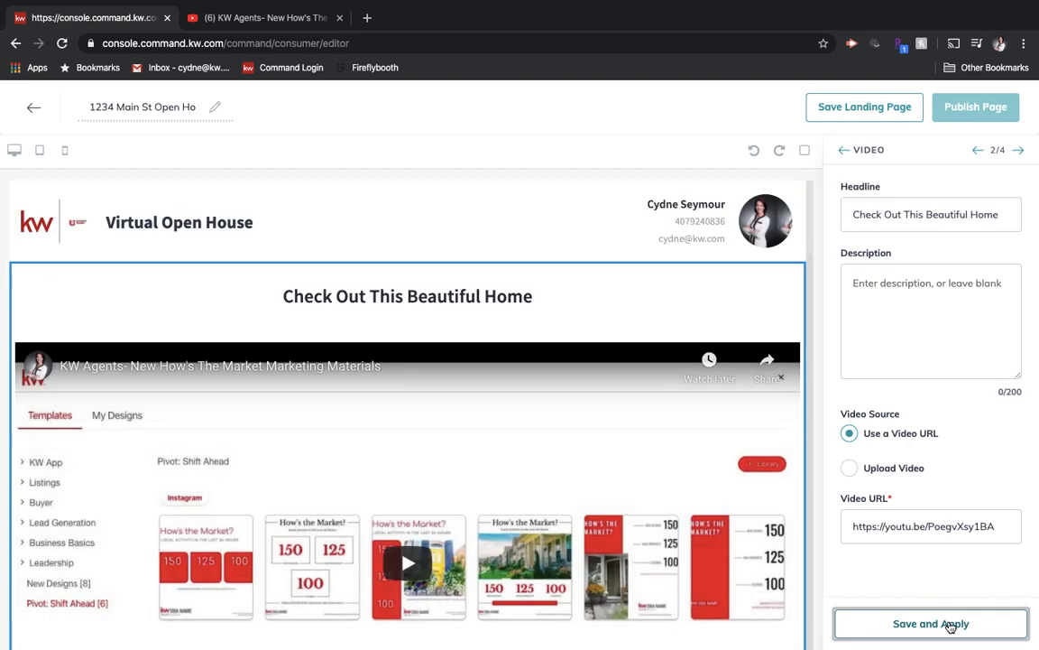
click(1021, 151)
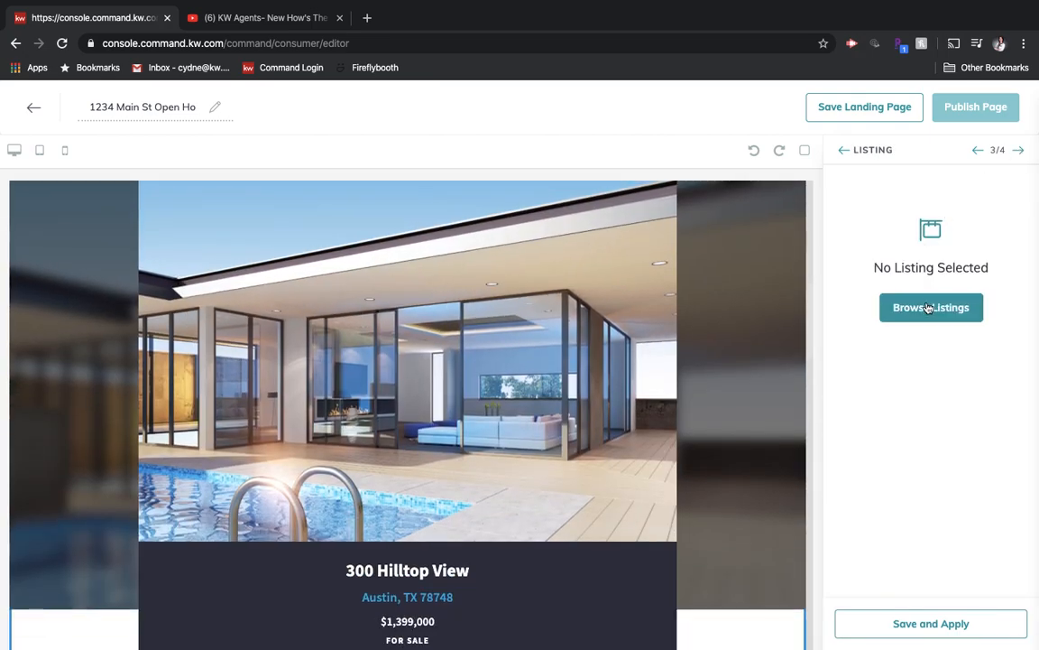
click(930, 309)
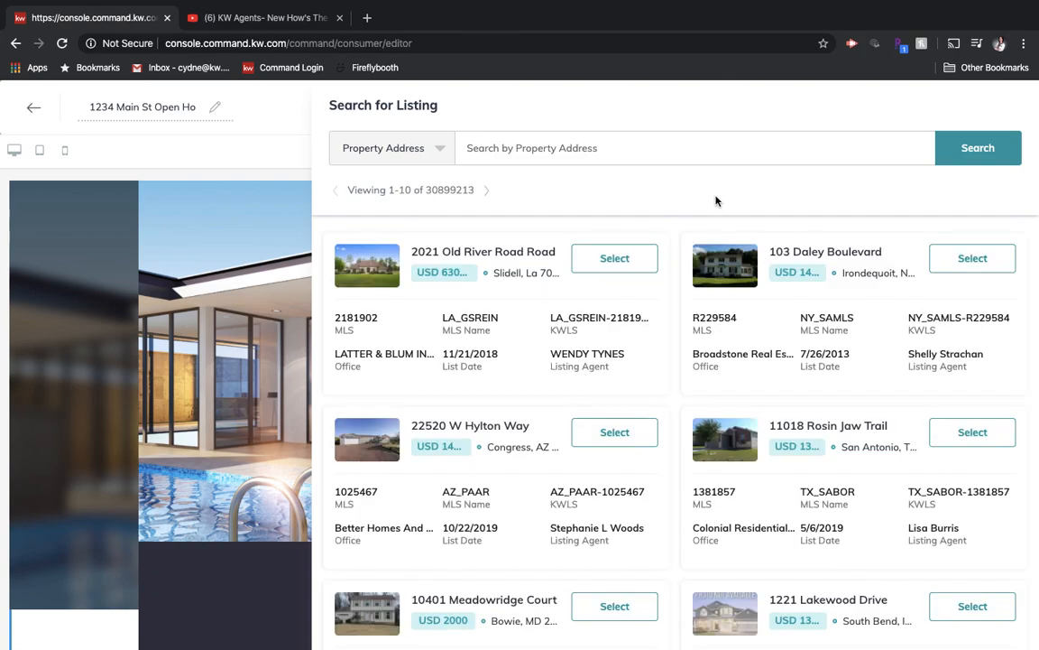
click(652, 145)
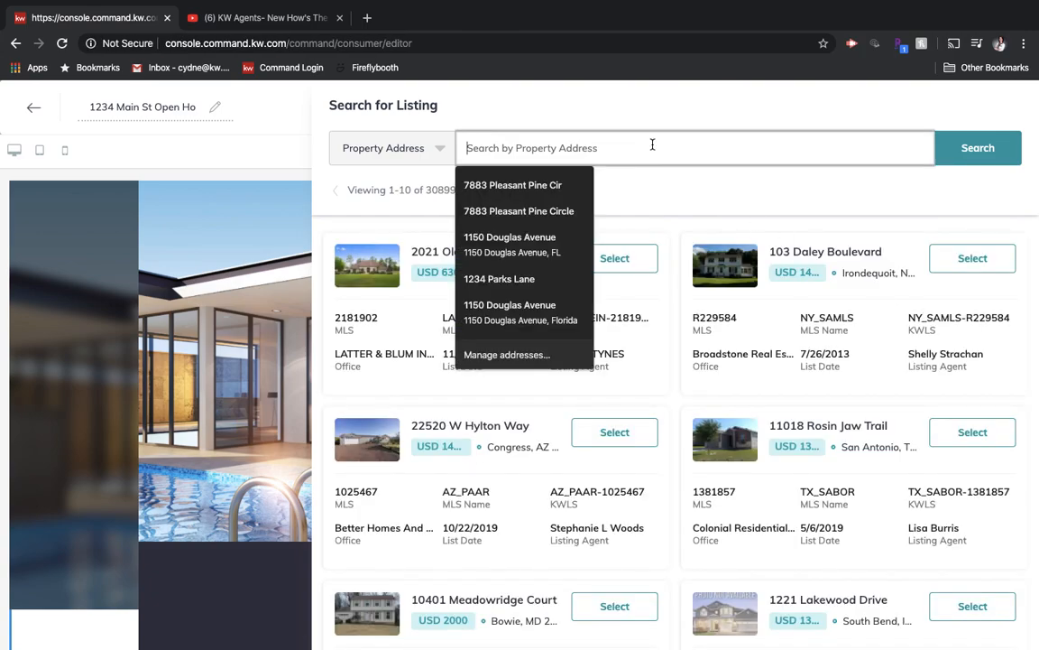
text(beverly hills, ca)
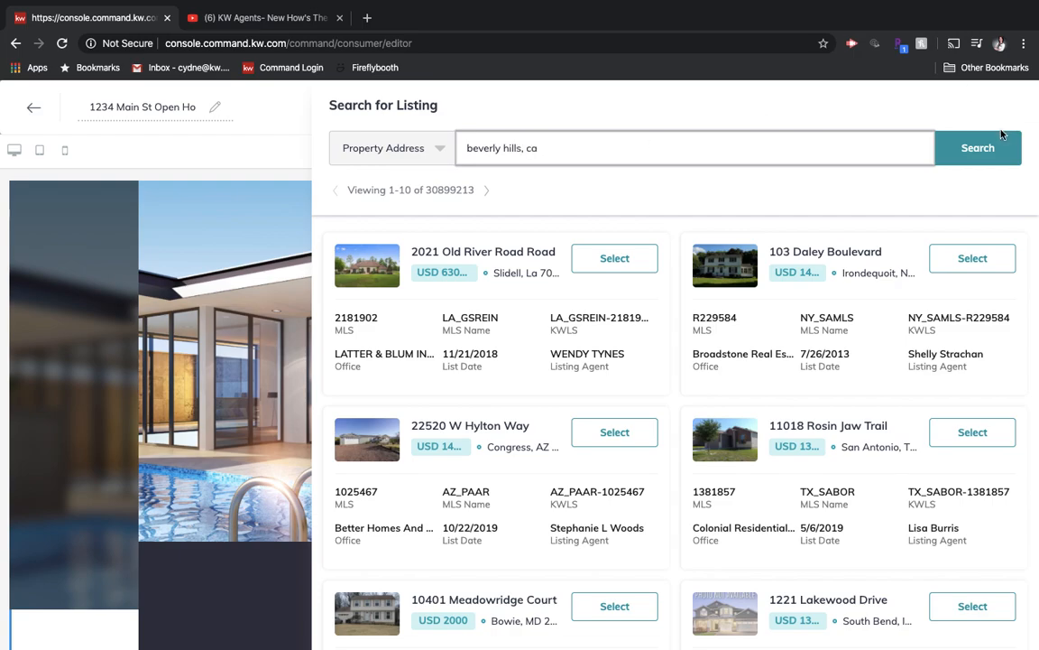
click(970, 146)
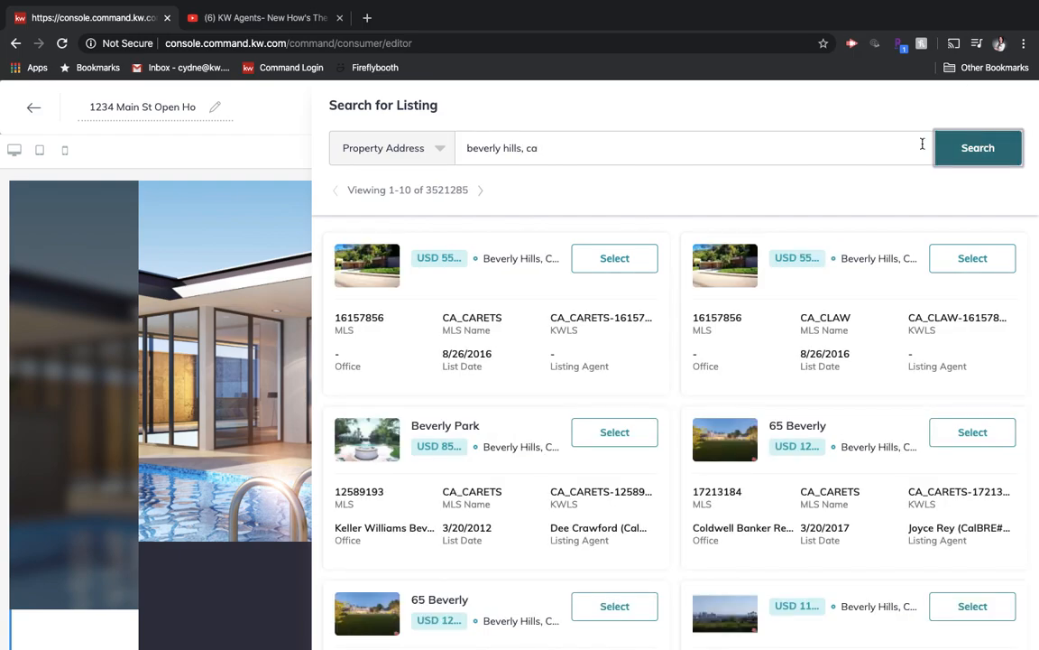
- Select the Beverly Hills listing with the white house and pool, listed 5/17/2013, and apply it to the Listing widget
scroll(540, 332, down, 3)
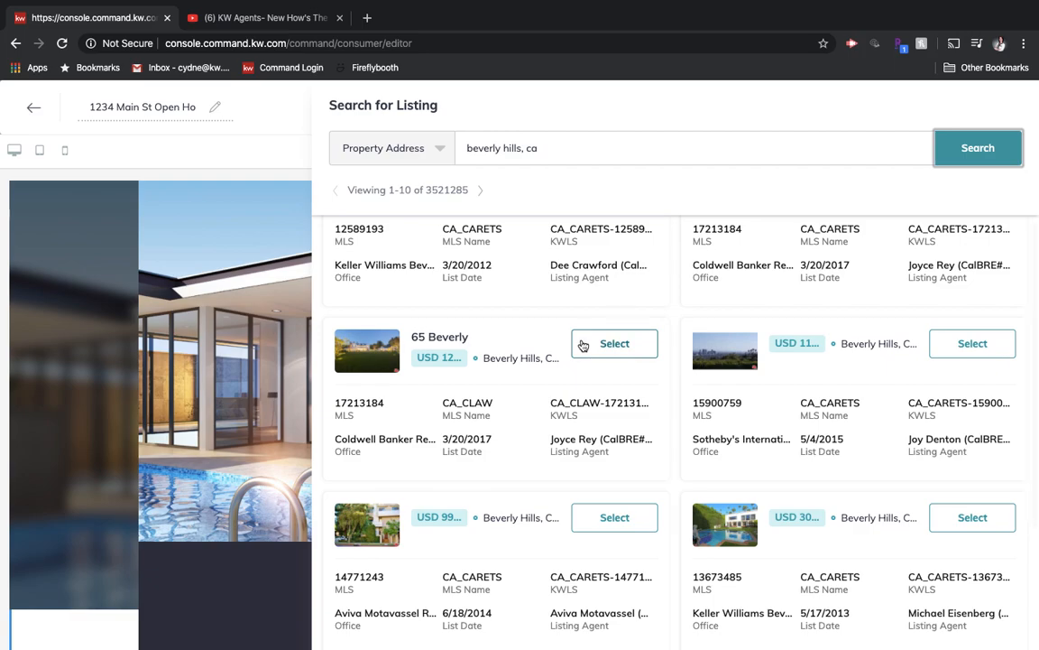
scroll(582, 343, down, 3)
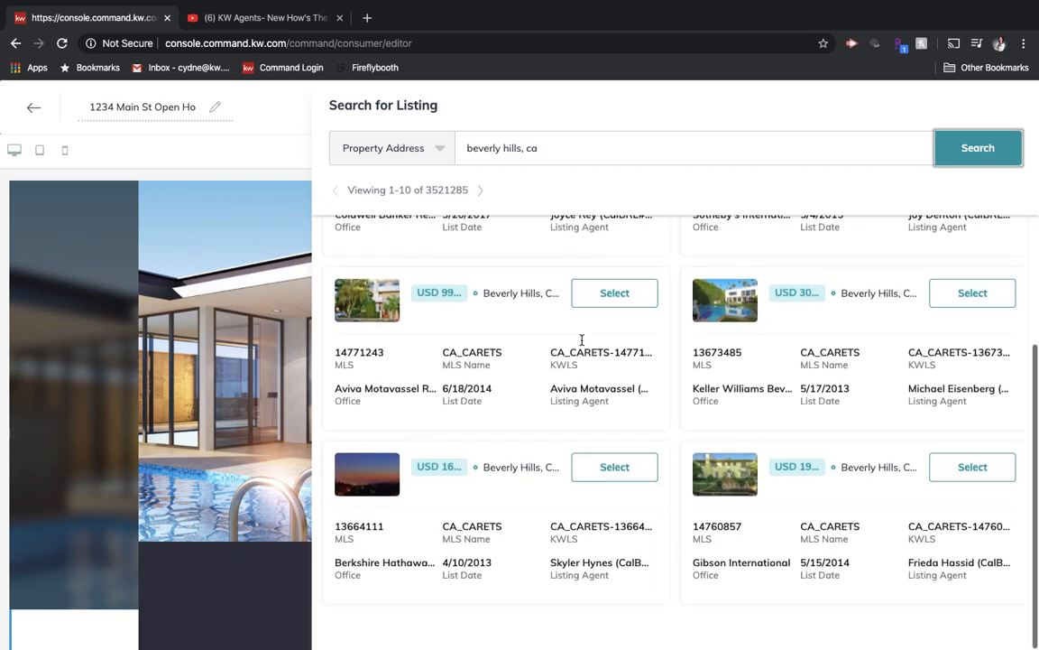
click(970, 295)
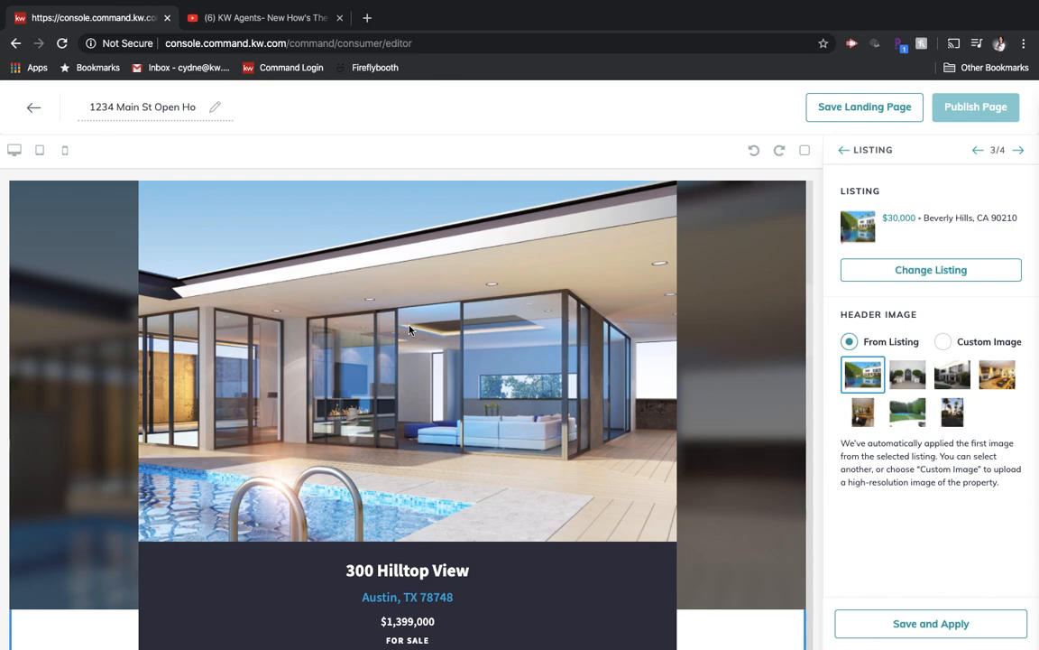
click(931, 621)
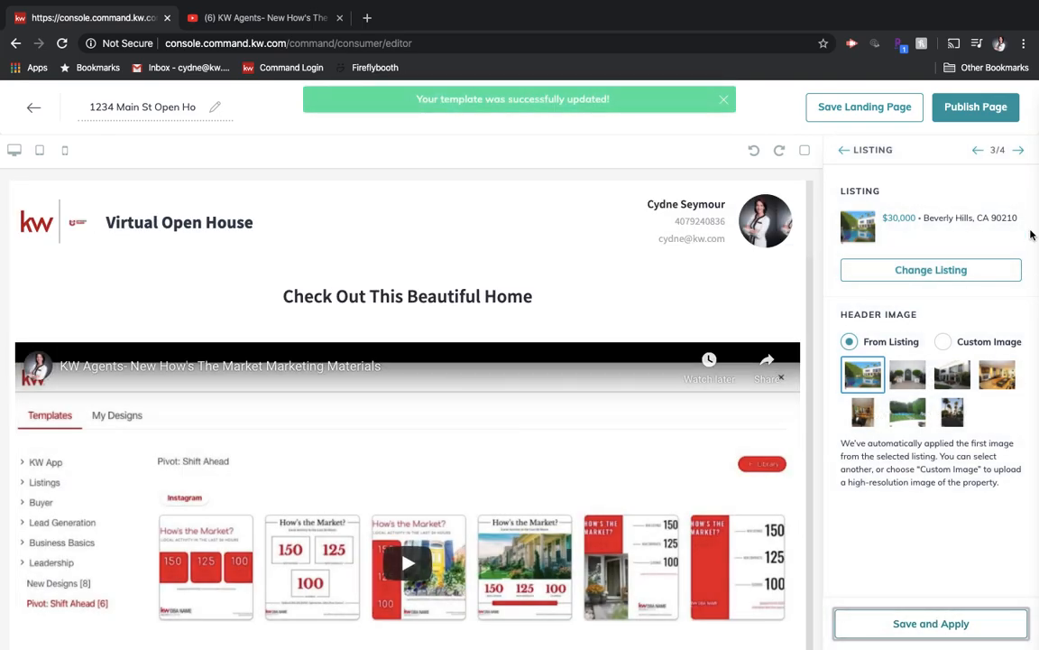
- Apply the Lead Form widget with its default header text and preview the page in tablet, mobile and desktop layouts
click(1019, 151)
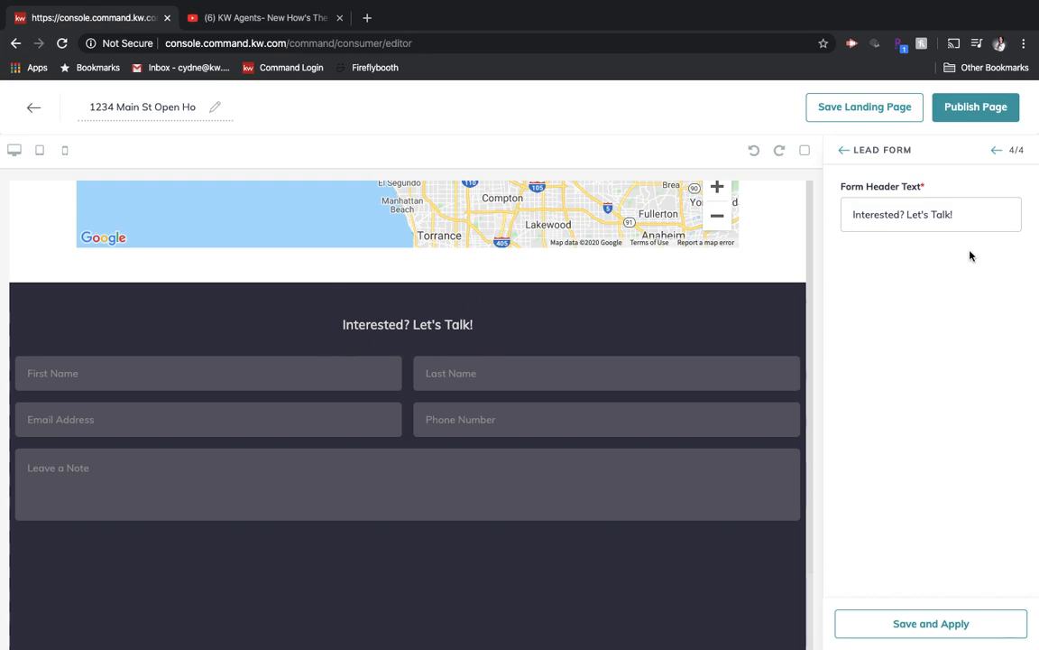
click(899, 626)
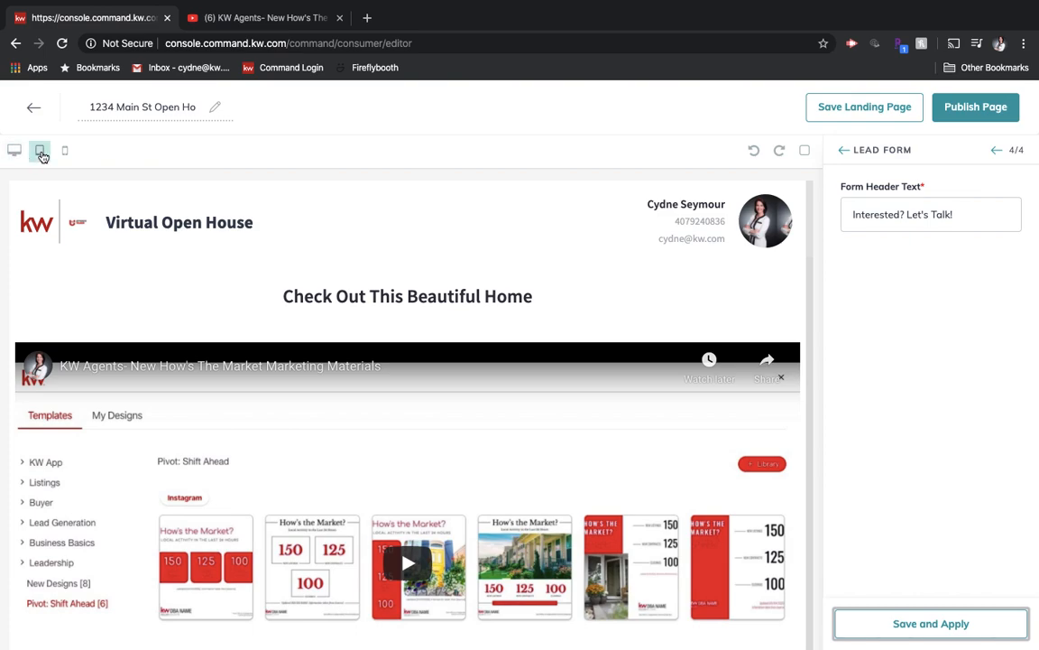
click(41, 151)
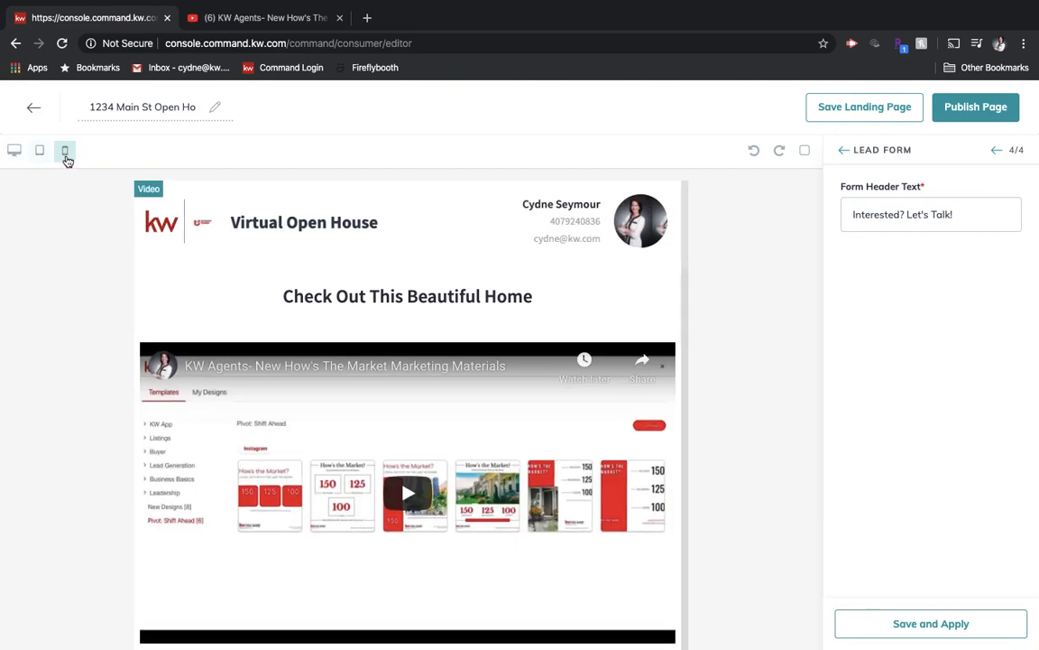
click(65, 152)
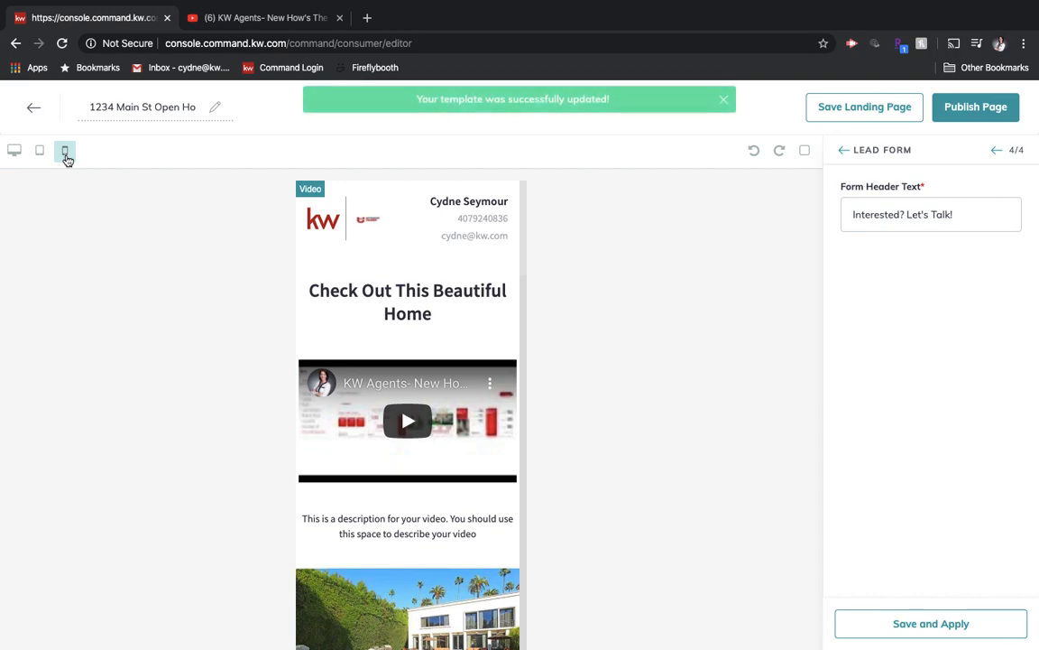
click(15, 151)
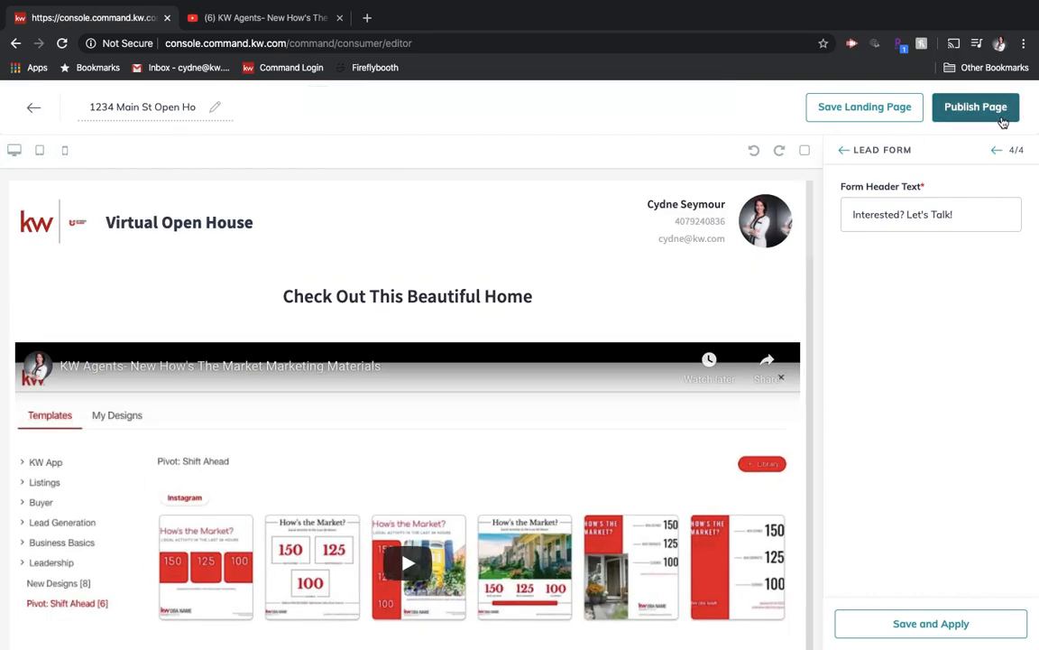
- Publish the page as a landing page visible to others
click(976, 108)
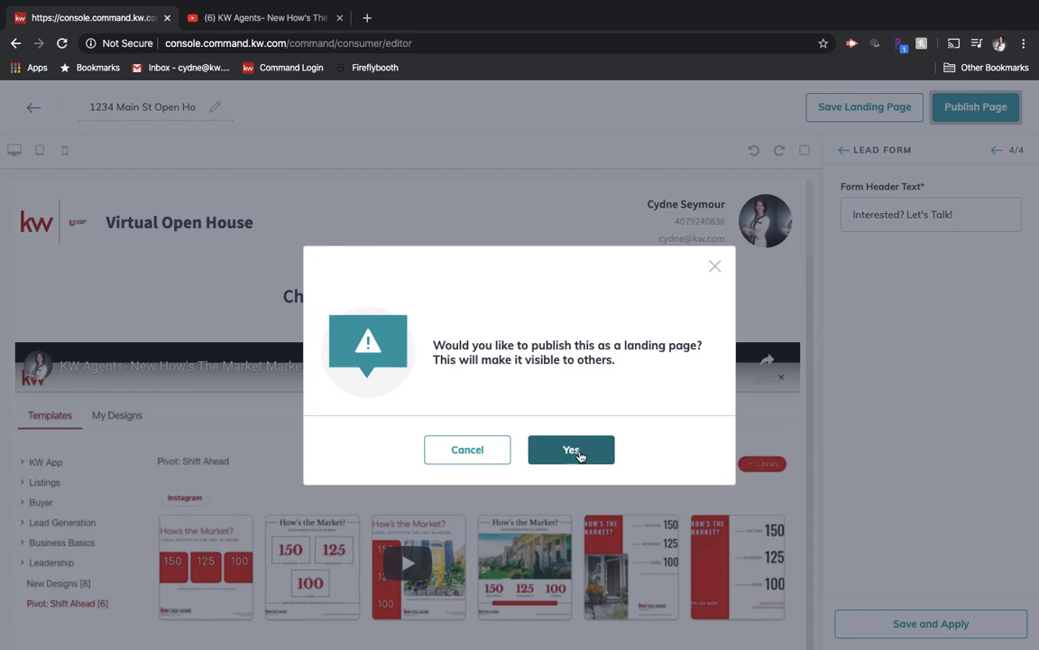
click(574, 451)
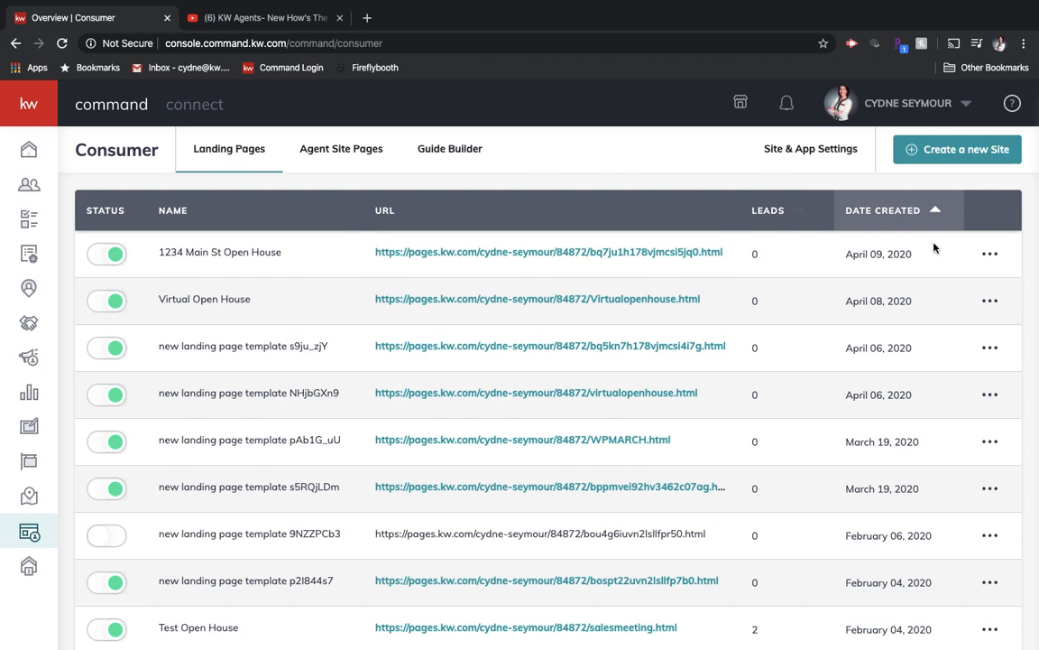
- Open the URL customization for the 1234 Main St Open House landing page and clear the current URL ending
click(997, 258)
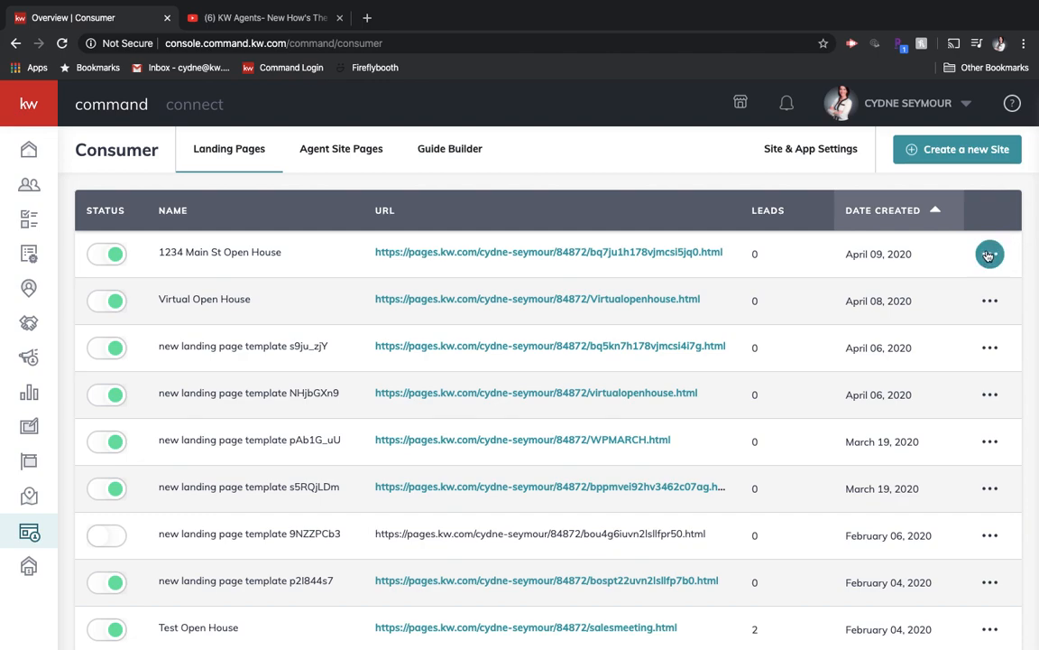
click(990, 255)
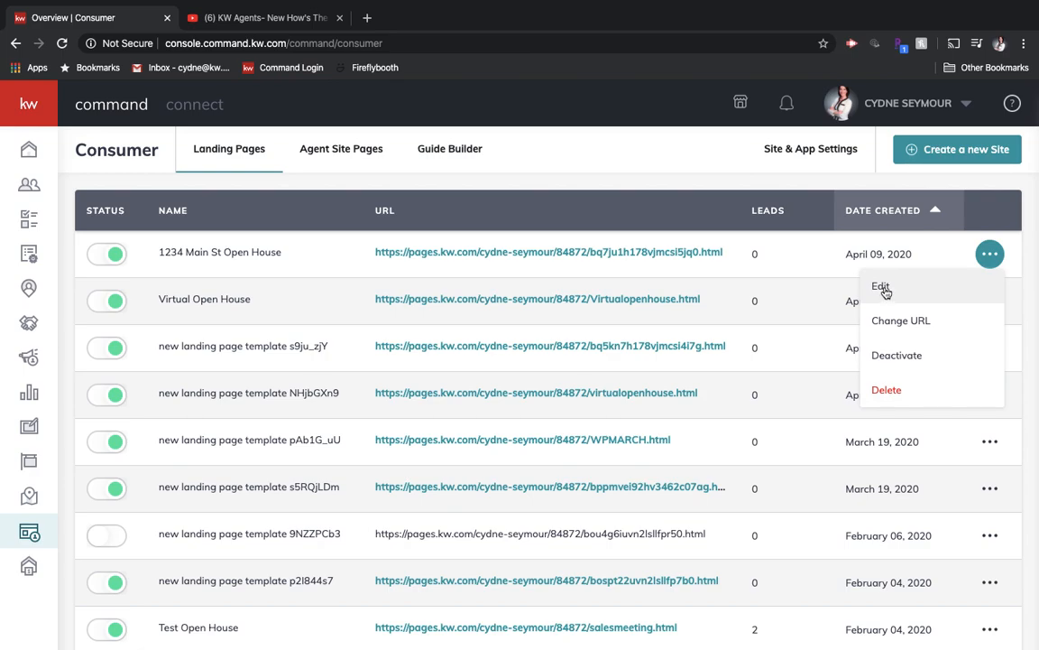
click(884, 322)
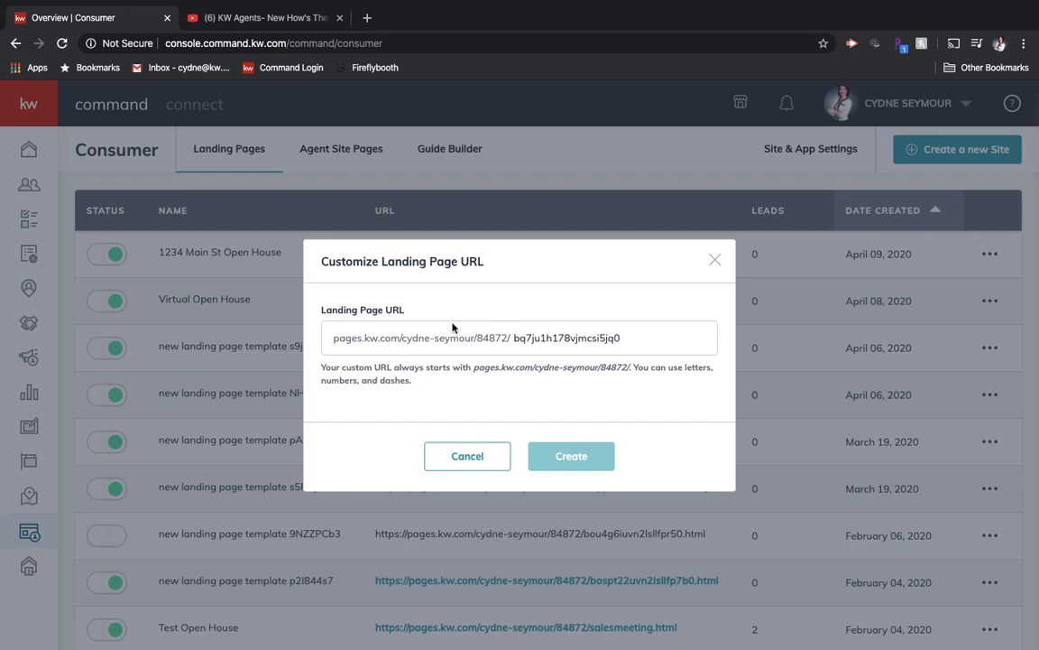
click(624, 339)
key(BackSpace)
key(BackSpace)
key(BackSpace)
key(BackSpace)
key(BackSpace)
key(BackSpace)
key(BackSpace)
key(BackSpace)
key(BackSpace)
key(BackSpace)
key(BackSpace)
key(BackSpace)
key(BackSpace)
key(BackSpace)
key(BackSpace)
key(BackSpace)
key(BackSpace)
key(BackSpace)
key(BackSpace)
key(BackSpace)
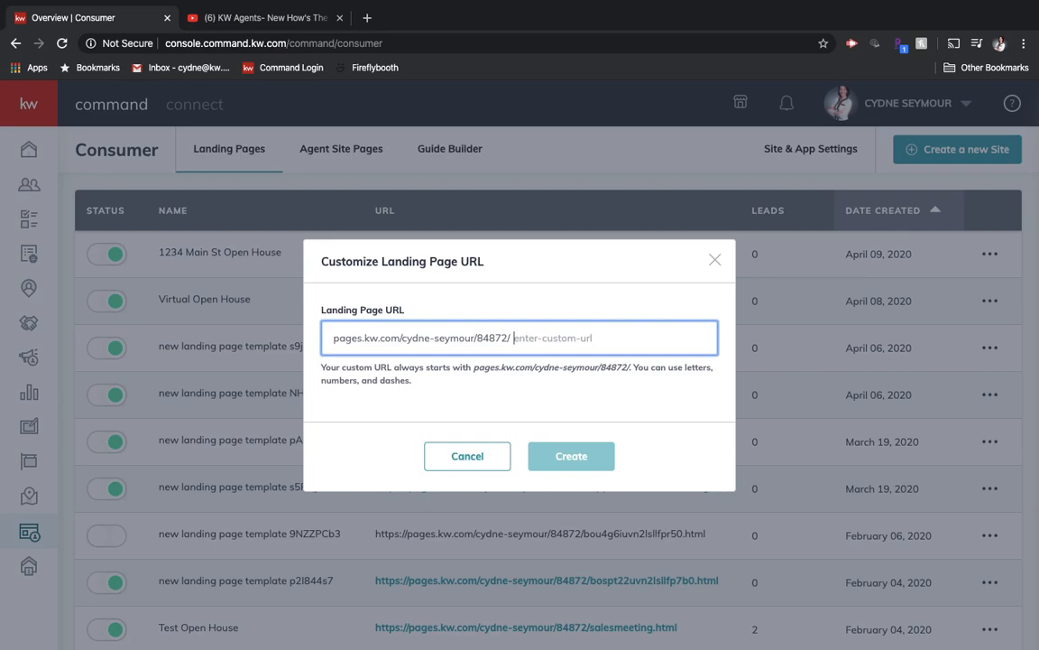
- Try to create the custom URL ending "virtualopenhouse" for the landing page
text(vir)
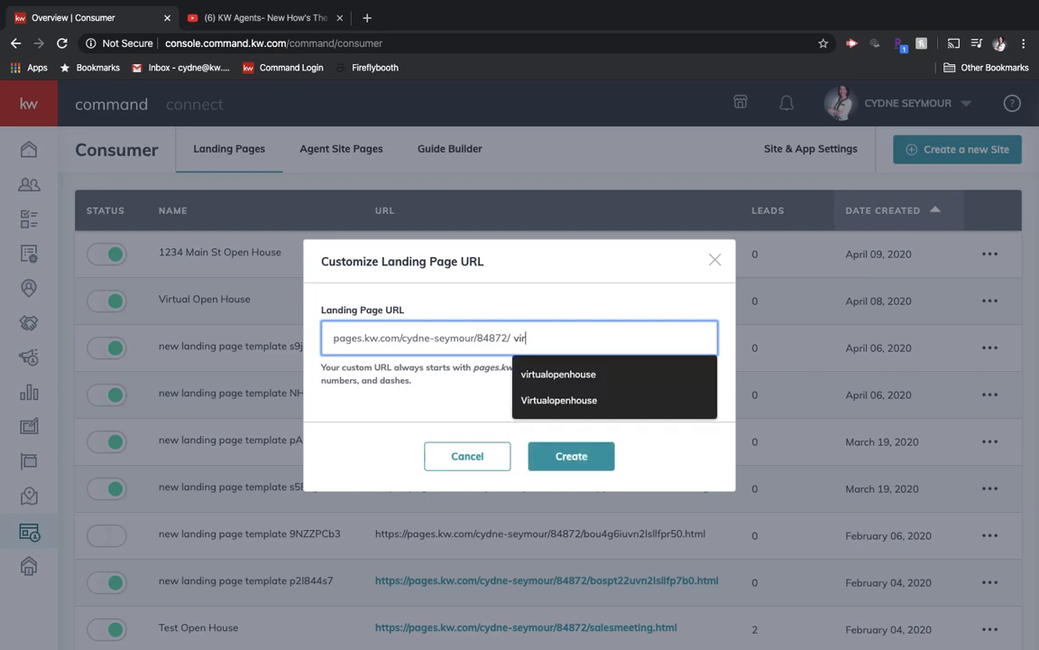
text(tualopenhouse)
click(592, 455)
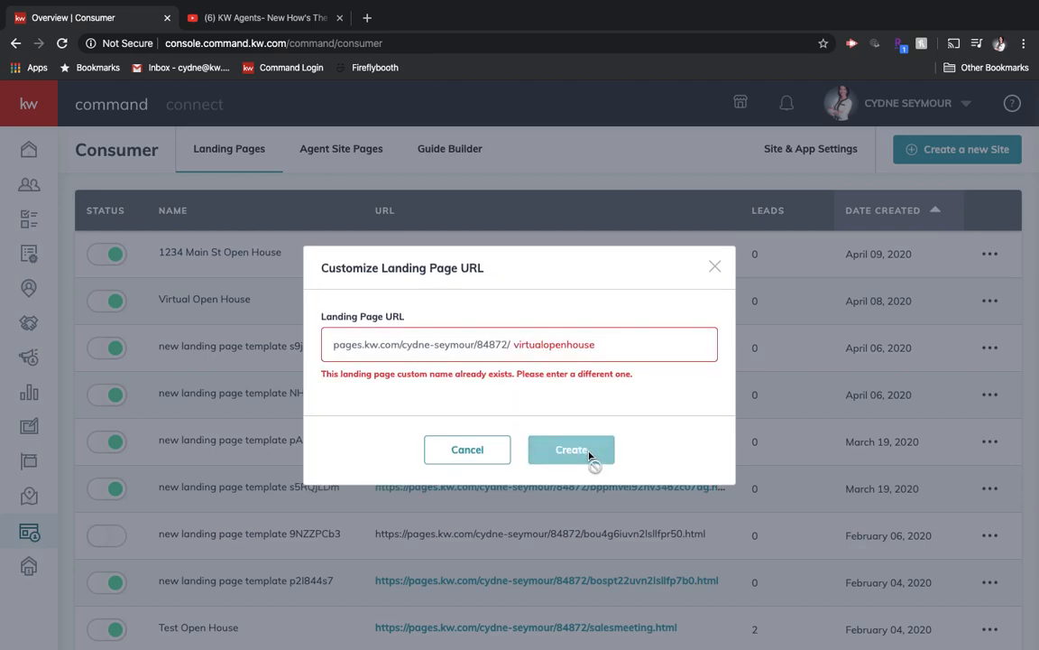
- Set the landing page's custom URL ending to "1234mainst" and create it
double_click(679, 341)
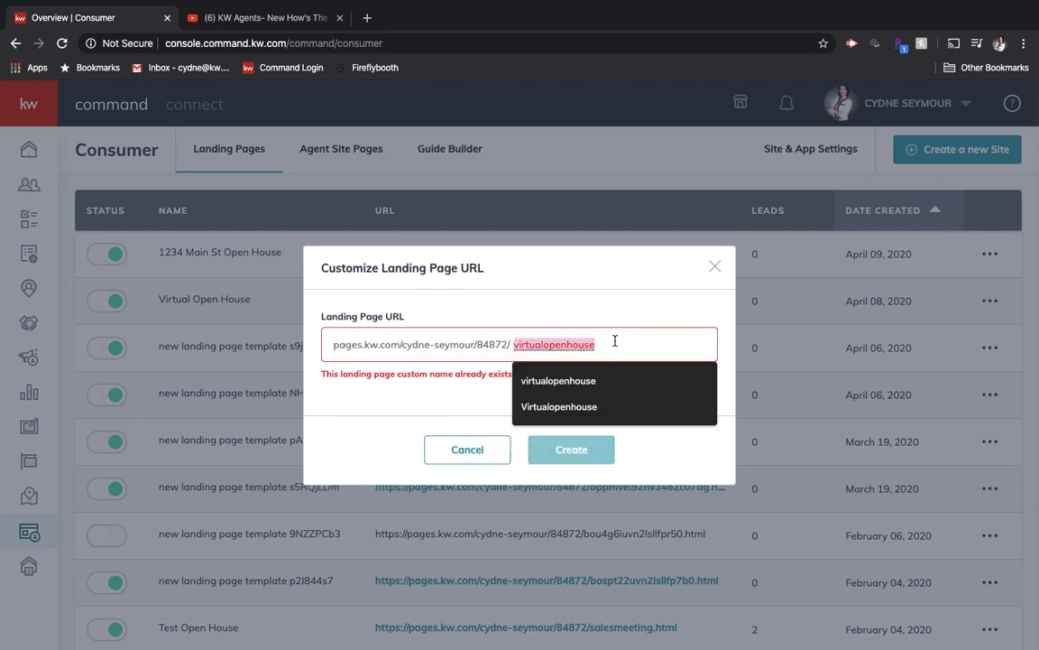
text(1234mainst)
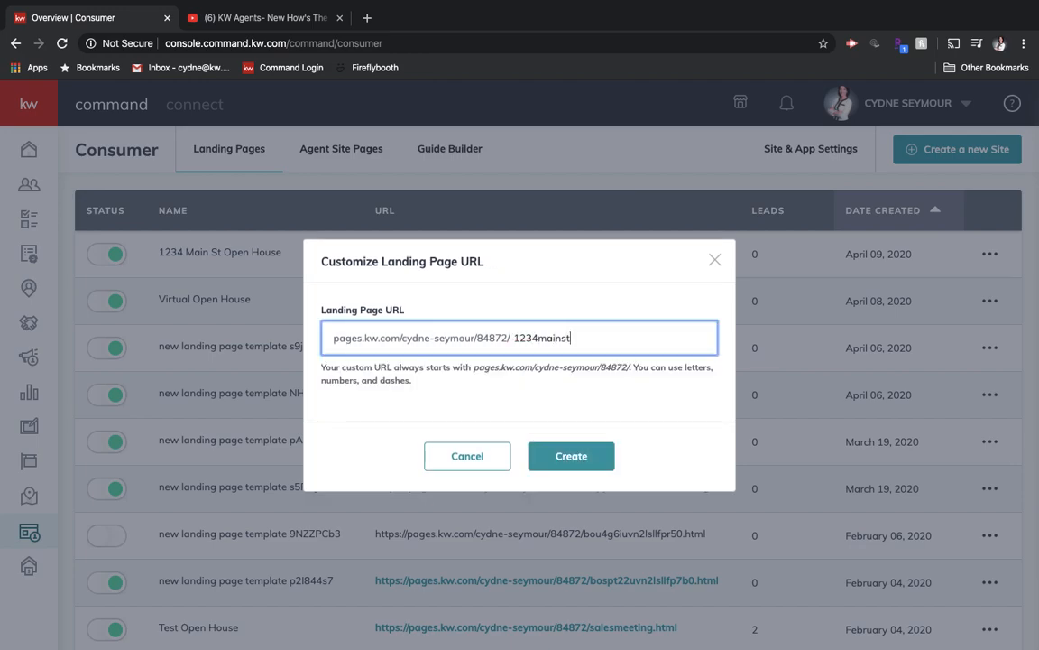
click(571, 457)
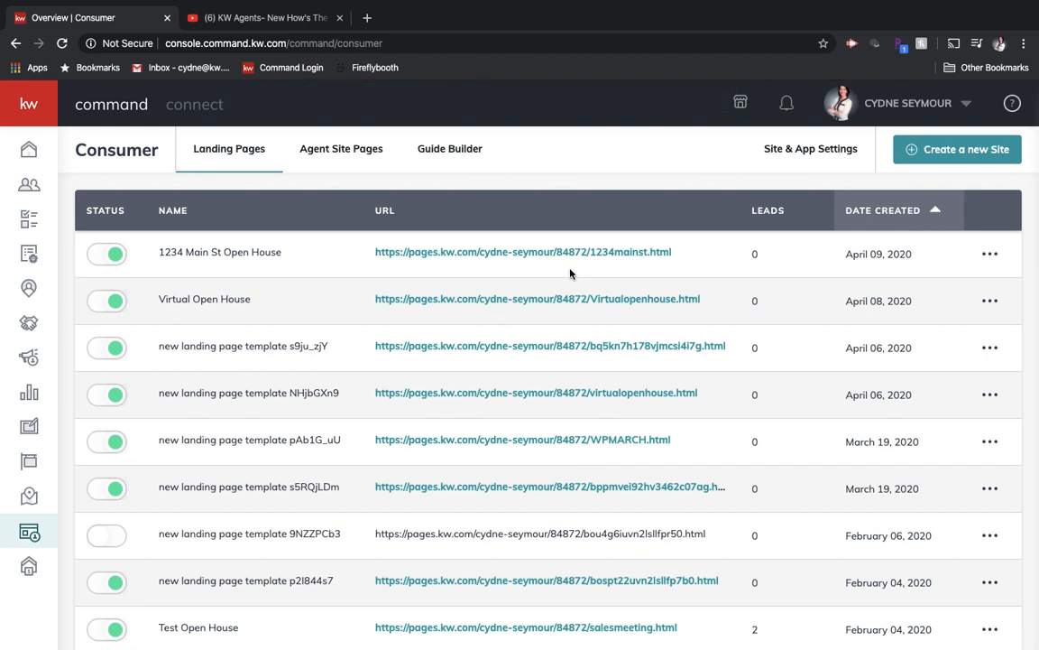
click(989, 255)
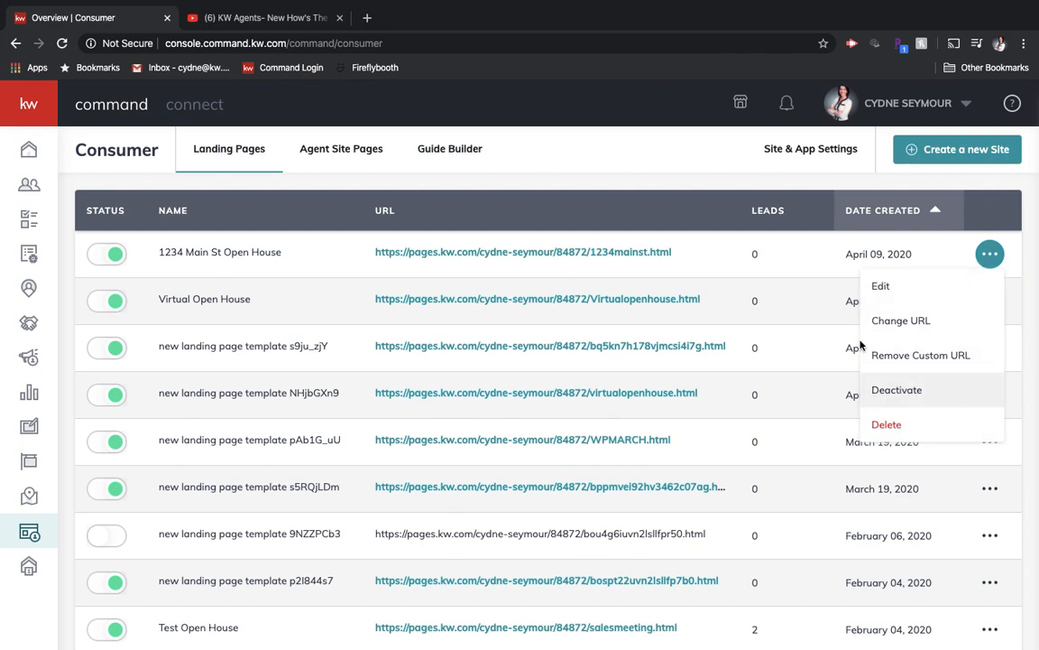
click(733, 253)
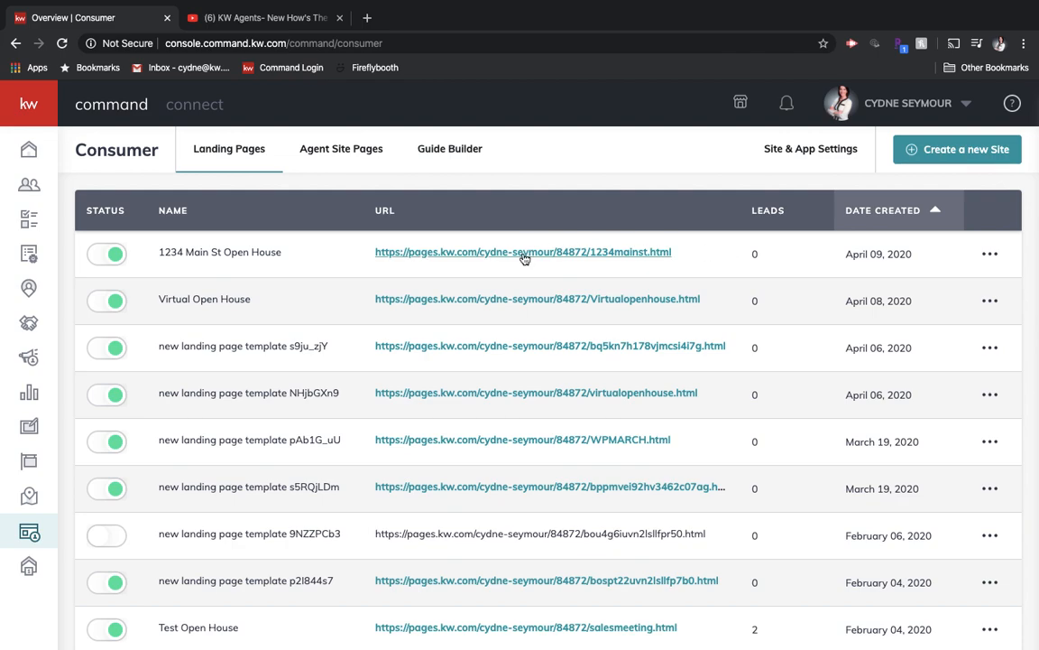
- Open the live 1234 Main St Open House page, briefly play and pause its embedded video, and close the video suggestions
click(523, 253)
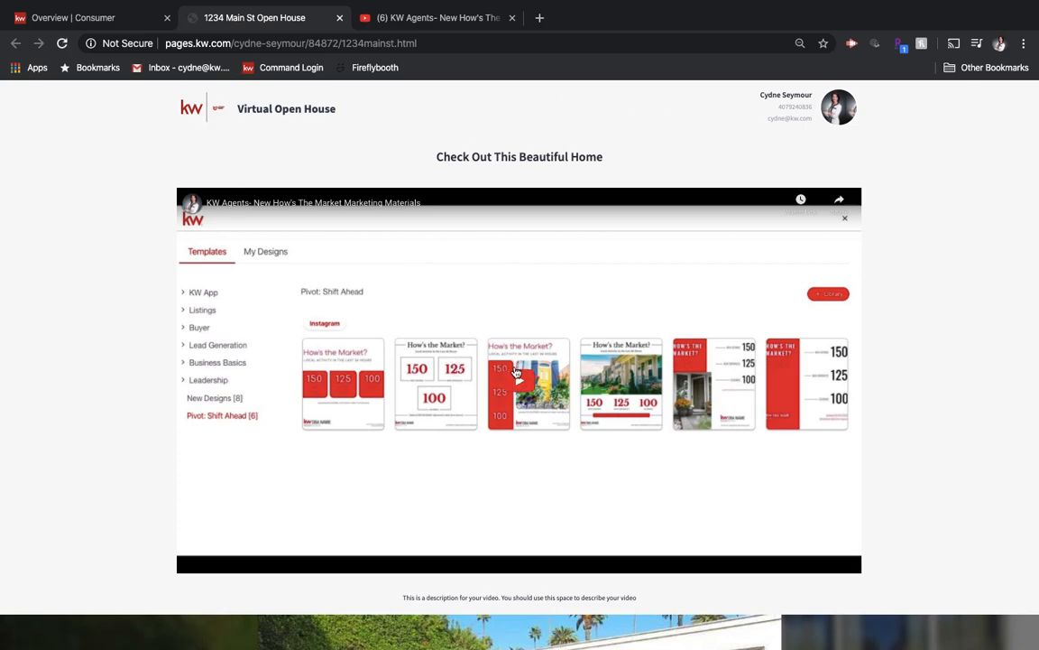
click(518, 381)
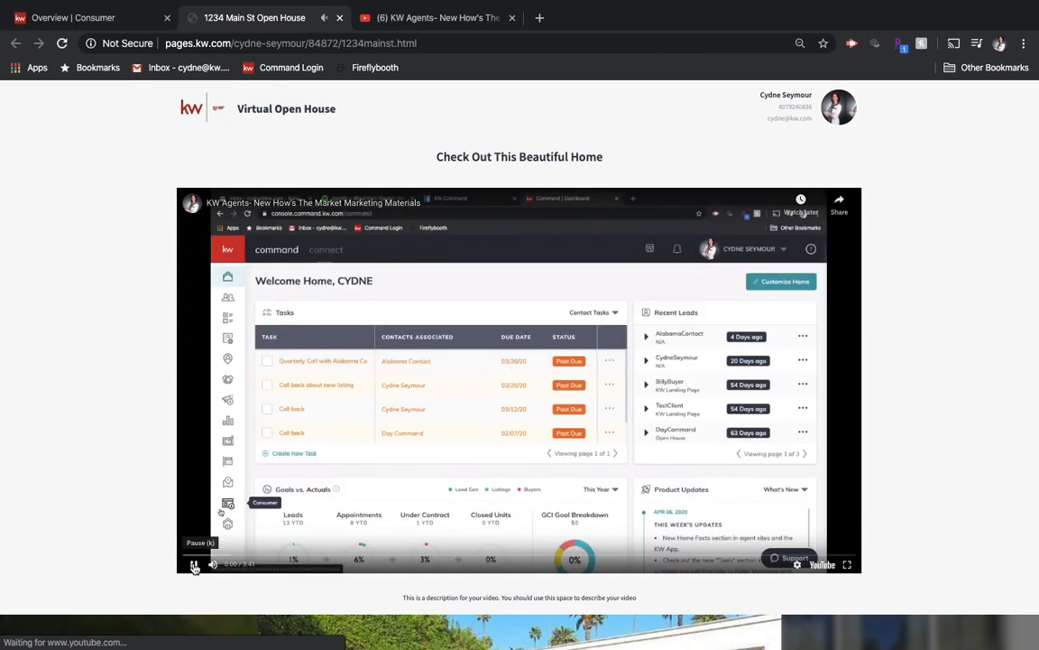
click(194, 566)
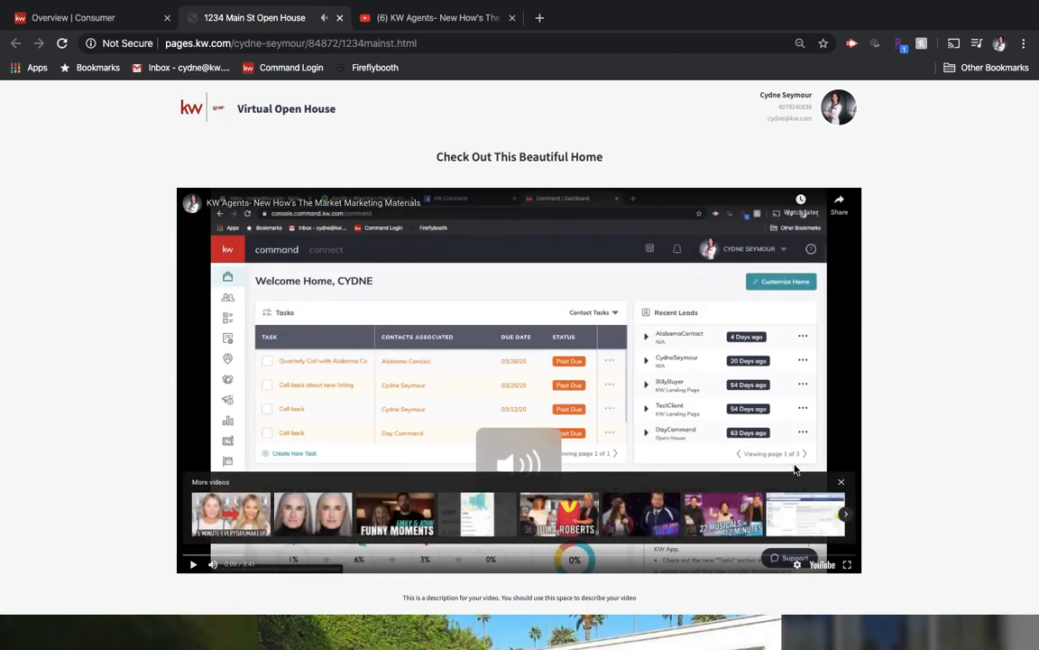
click(841, 481)
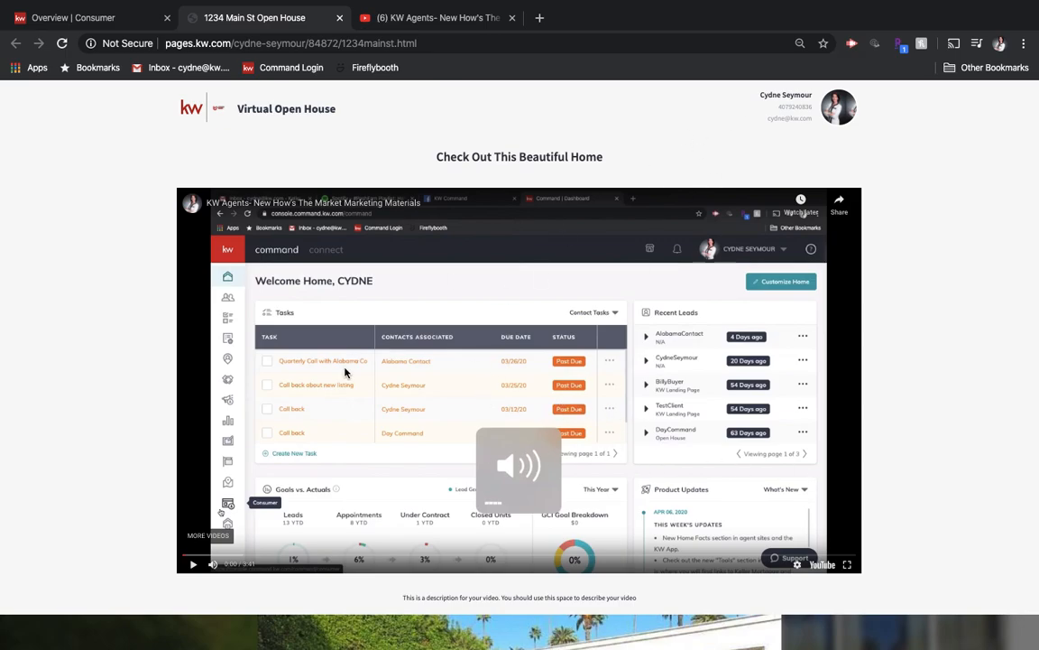
- Review the live page's video description, listing photos, property description, details and features, location map and contact form
scroll(345, 372, down, 5)
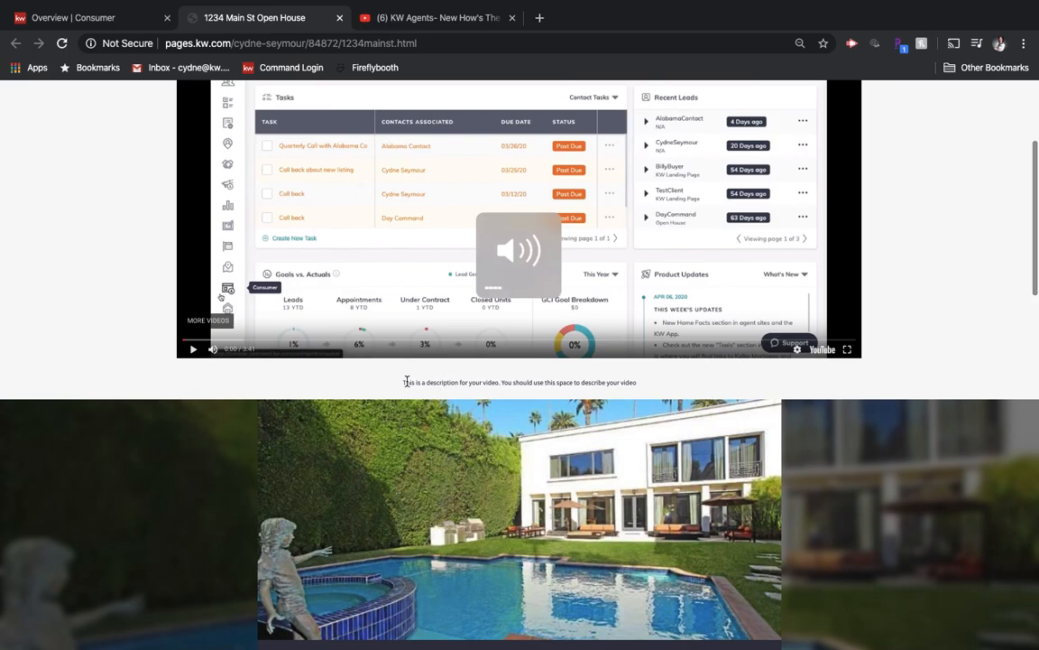
scroll(534, 394, down, 5)
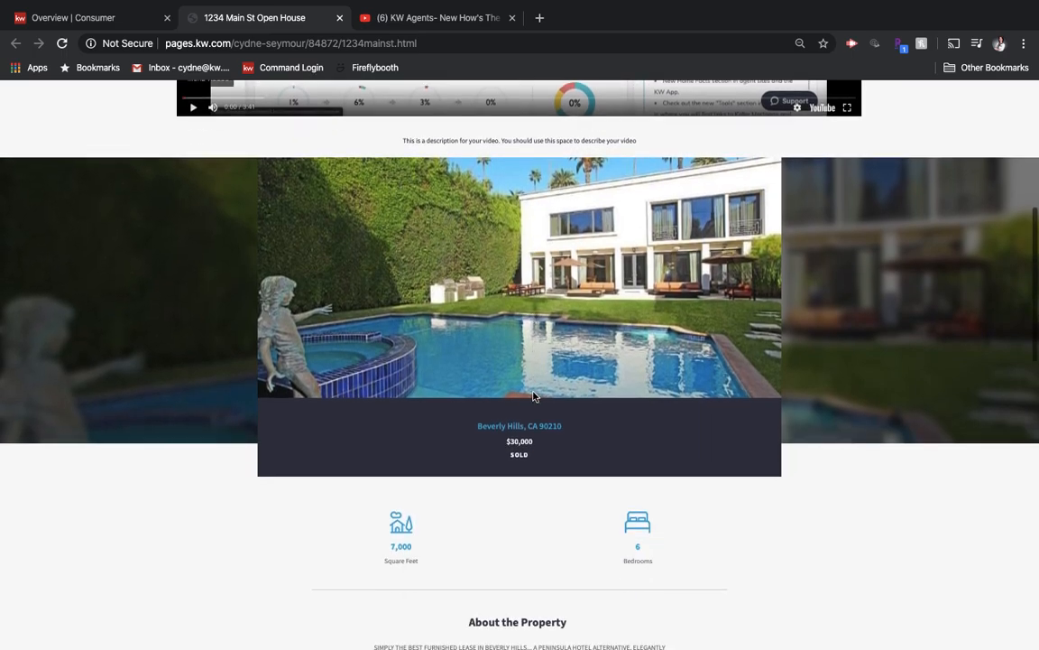
scroll(533, 395, down, 1)
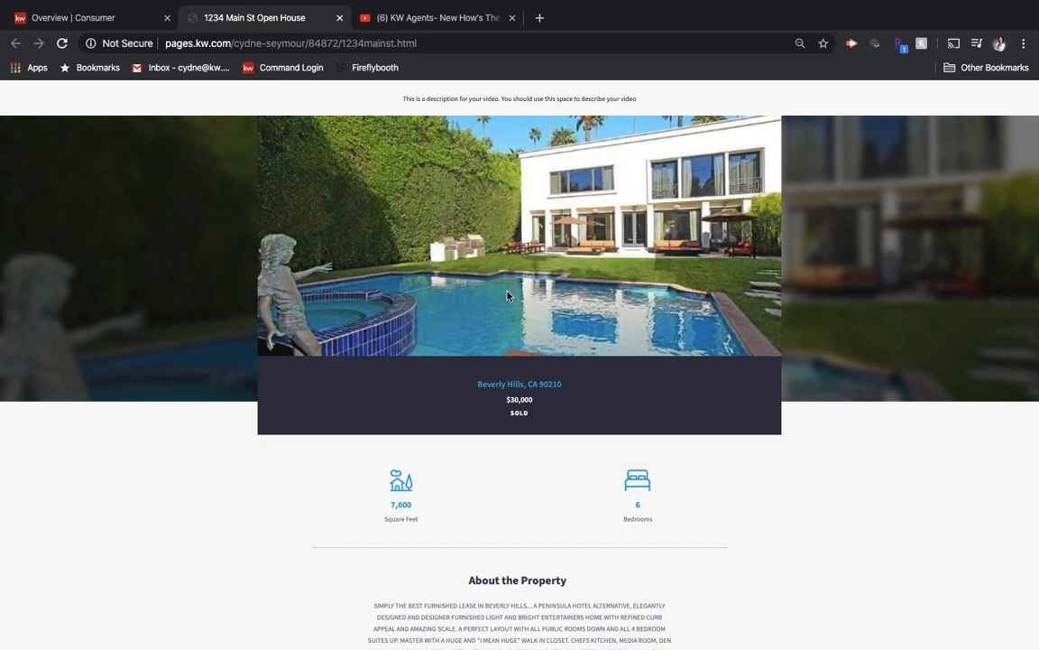
scroll(497, 364, down, 5)
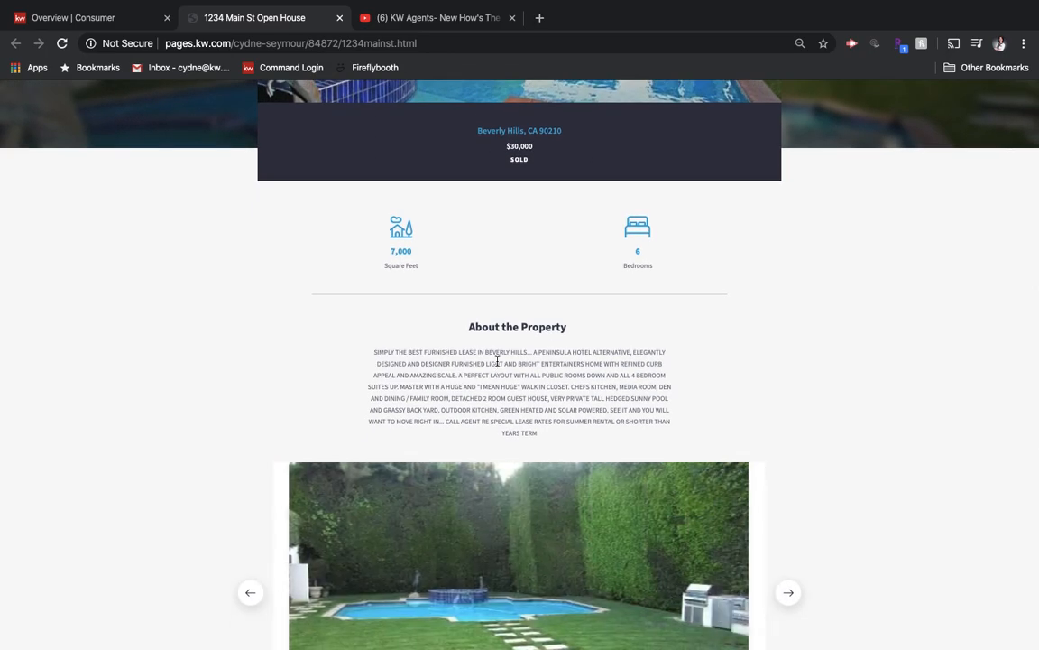
scroll(497, 360, down, 1)
scroll(497, 360, down, 5)
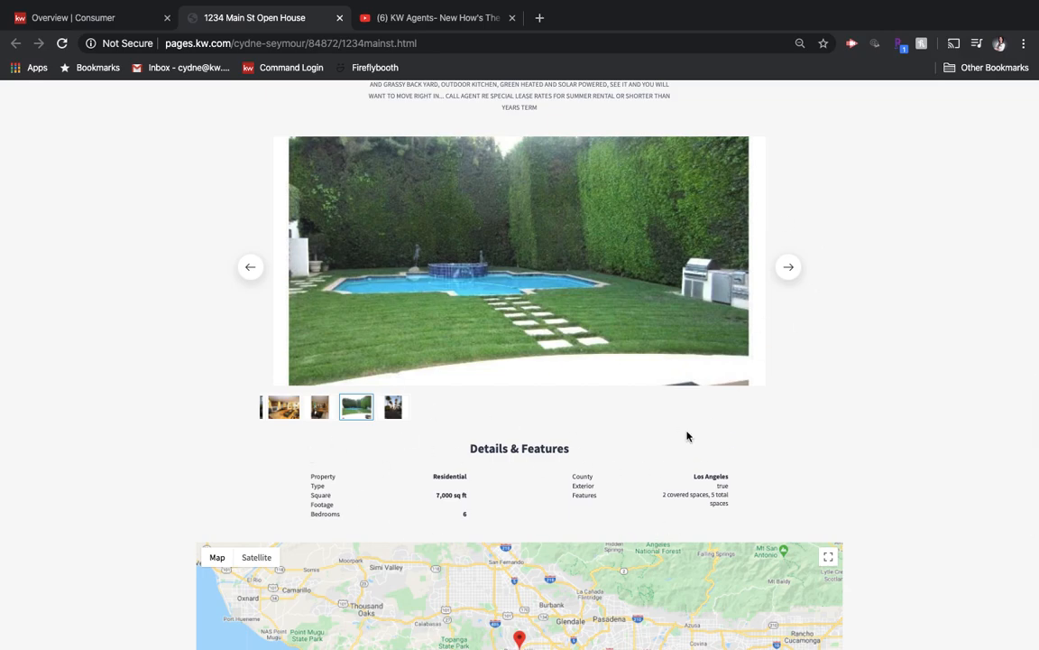
scroll(503, 505, down, 5)
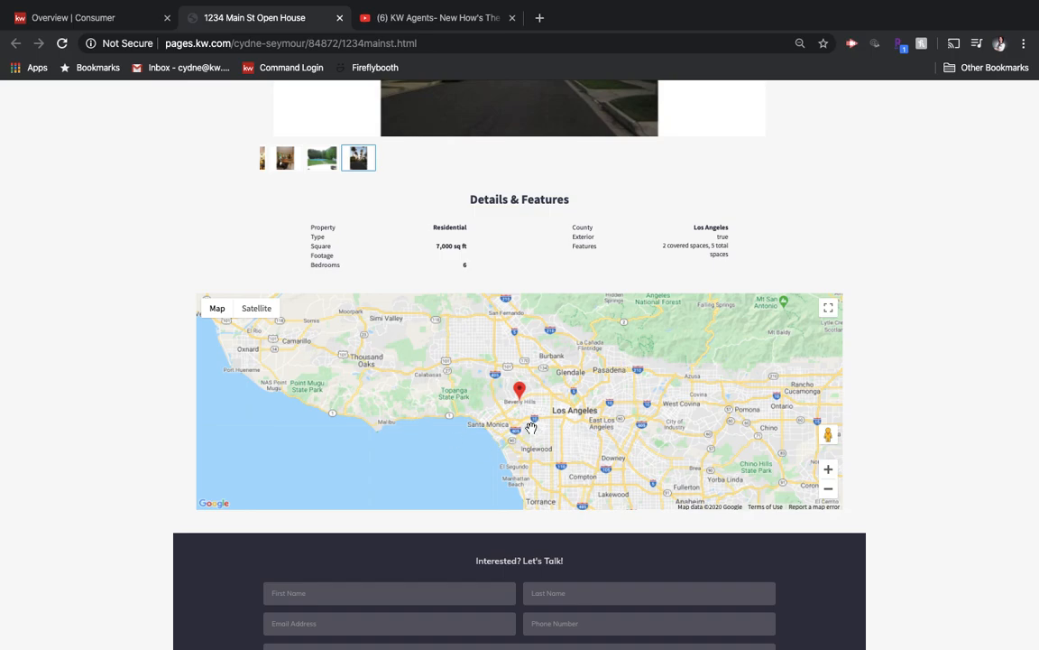
scroll(531, 362, down, 3)
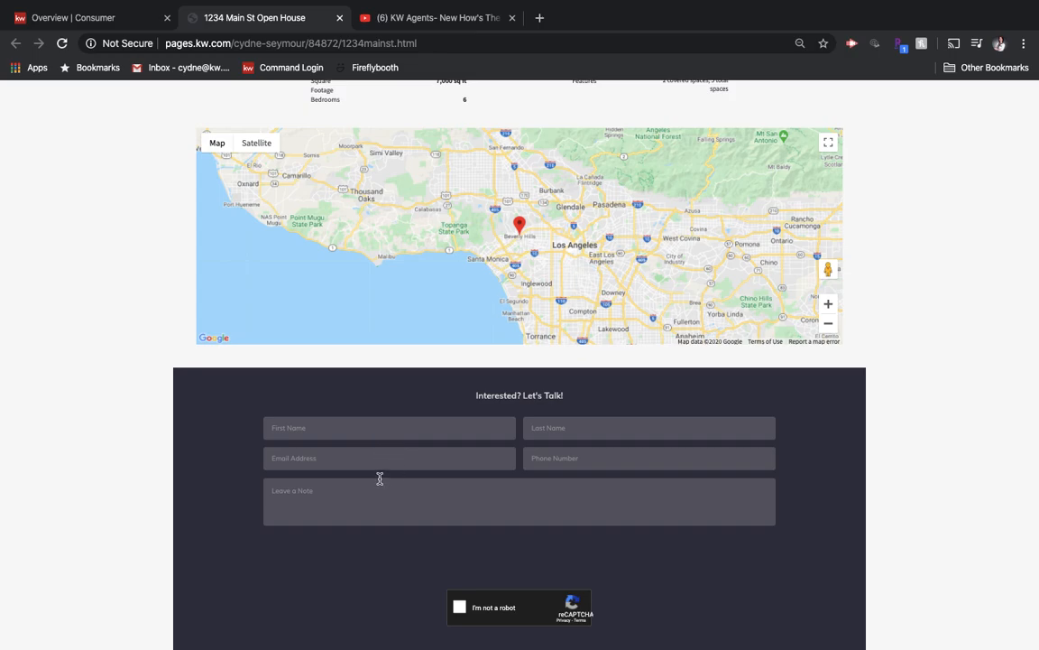
- Select the full web address of the live open house page and check the contact form once more
scroll(467, 419, up, 15)
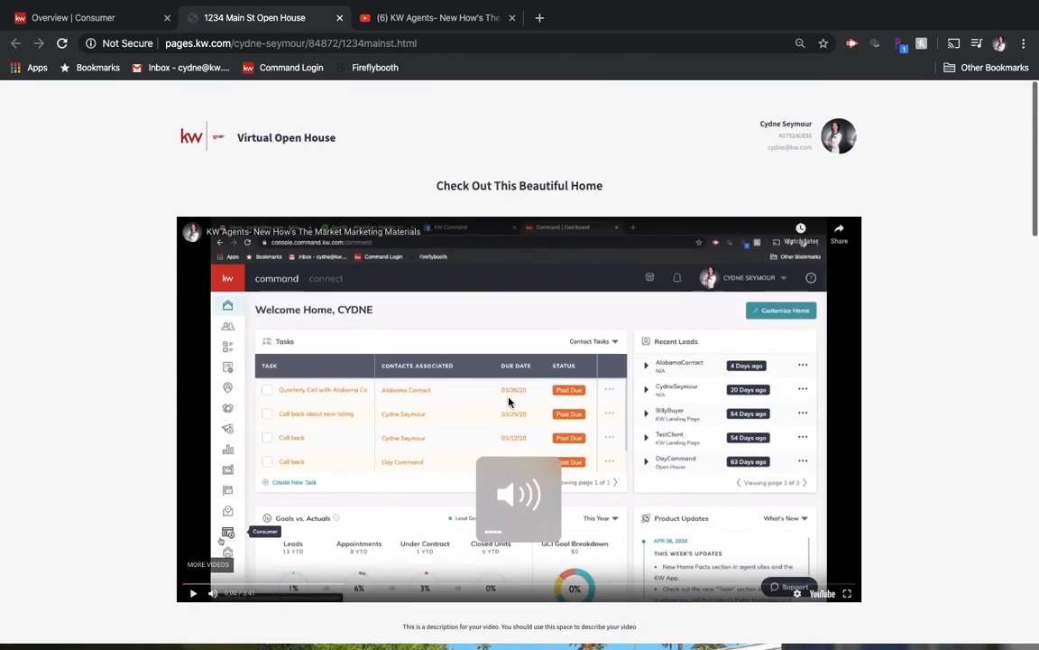
scroll(508, 401, down, 1)
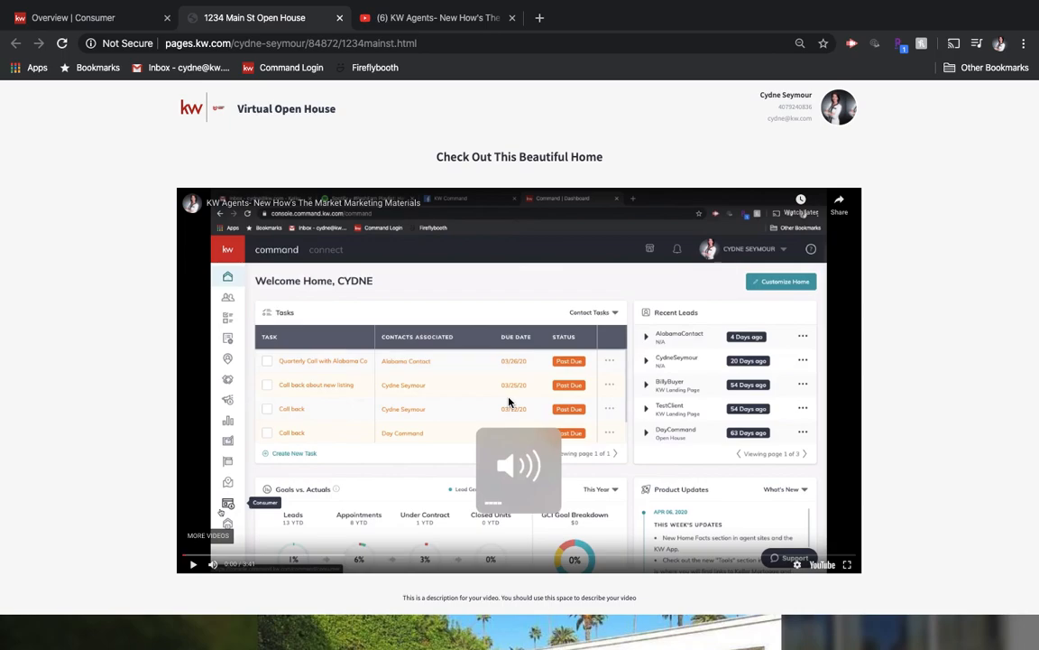
click(437, 43)
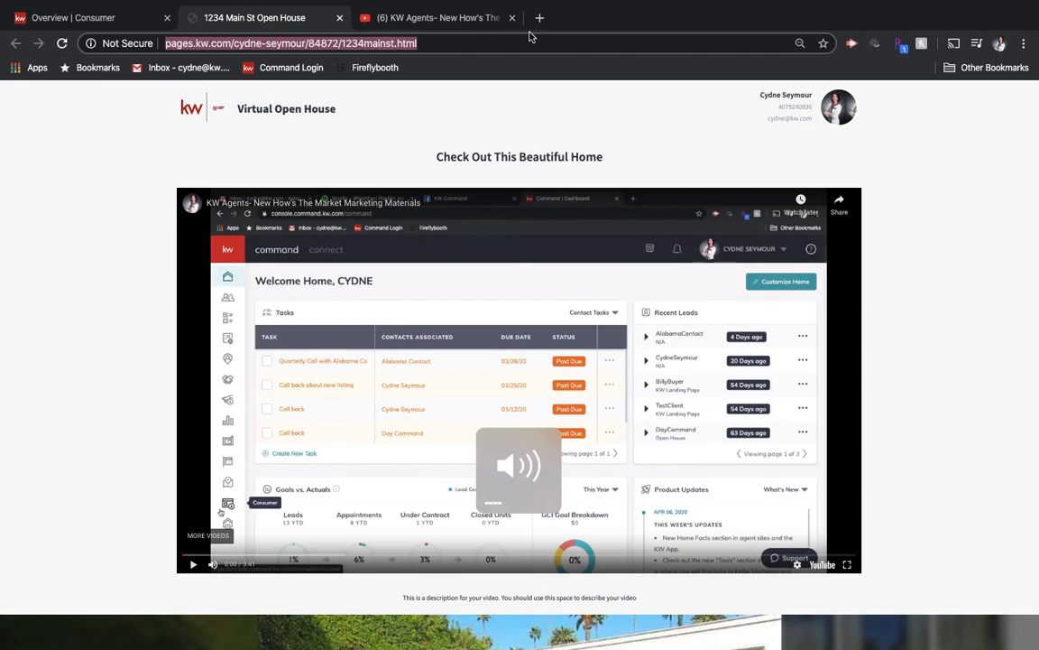
scroll(614, 367, down, 15)
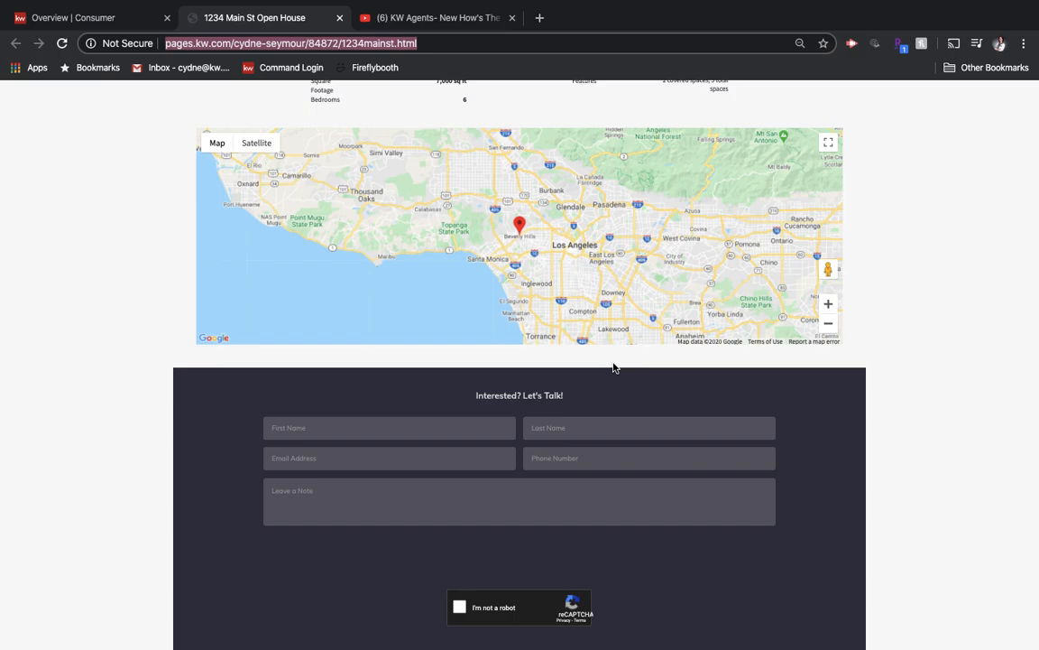
scroll(595, 366, up, 15)
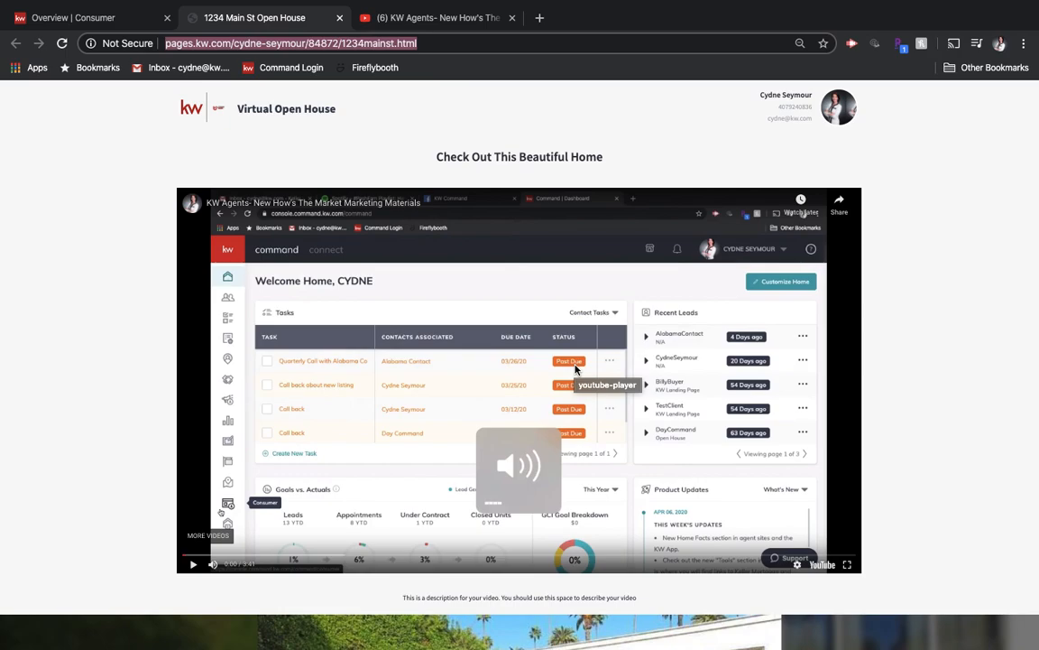
mouse_move(821, 5)
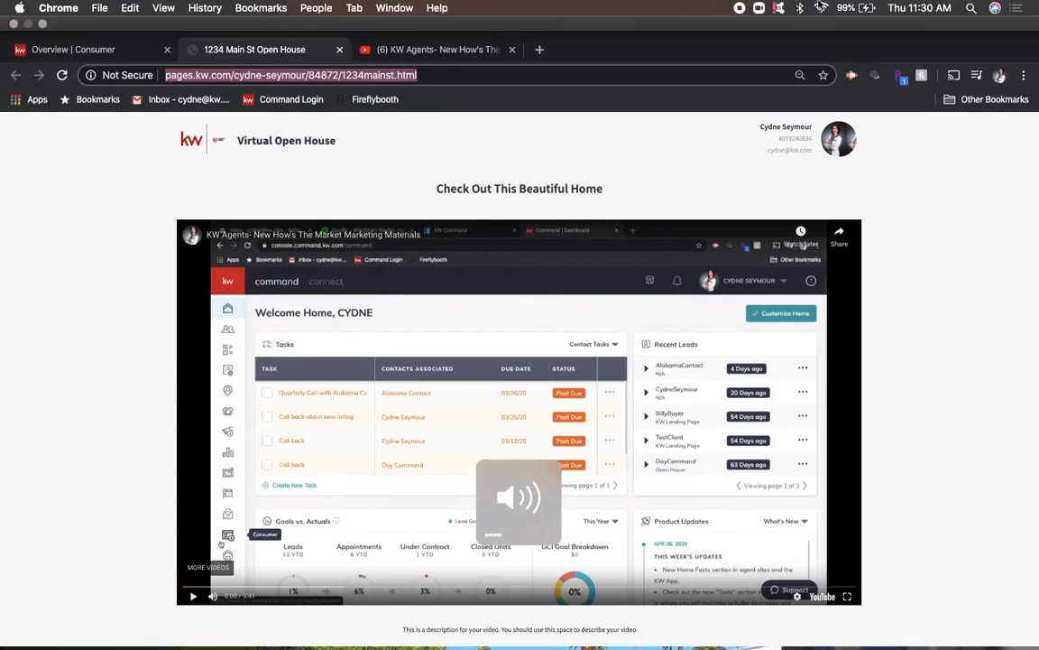